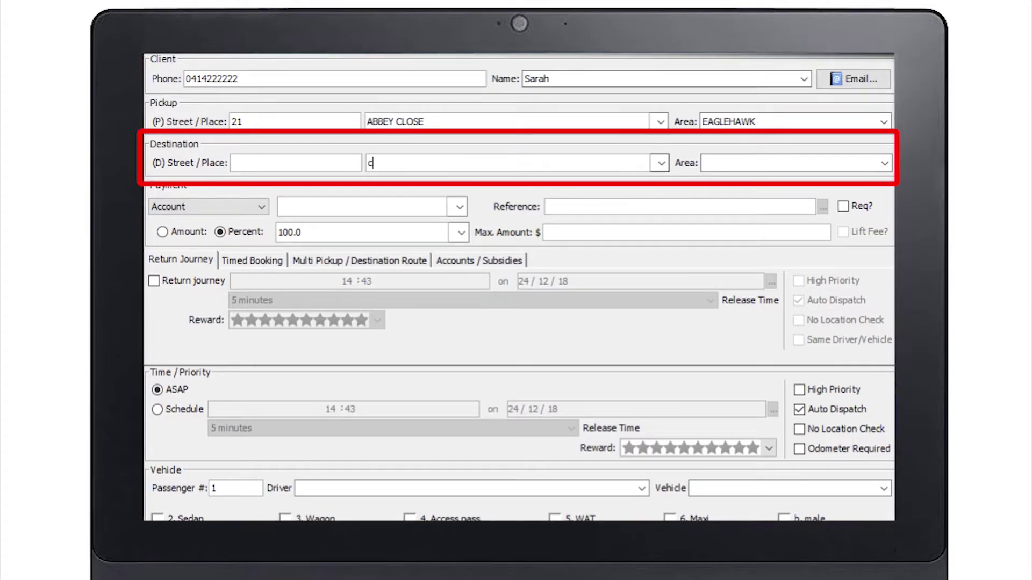
# Set the destination to COLES EXPRESS HIGH ST, Golden Square, and add the entered pickup to the multi pickup/destination route
pyautogui.write('ol')
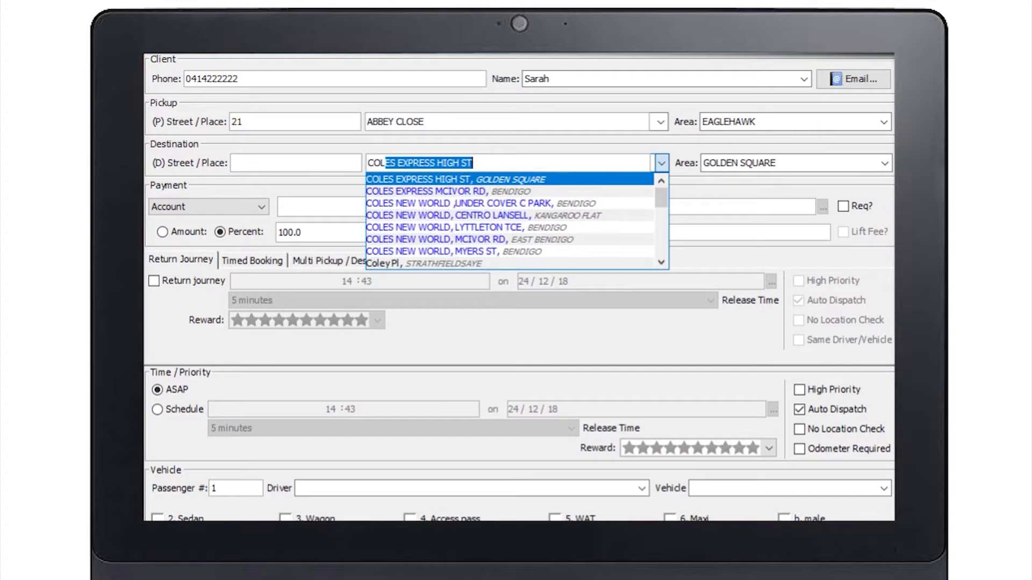
pyautogui.press('Return')
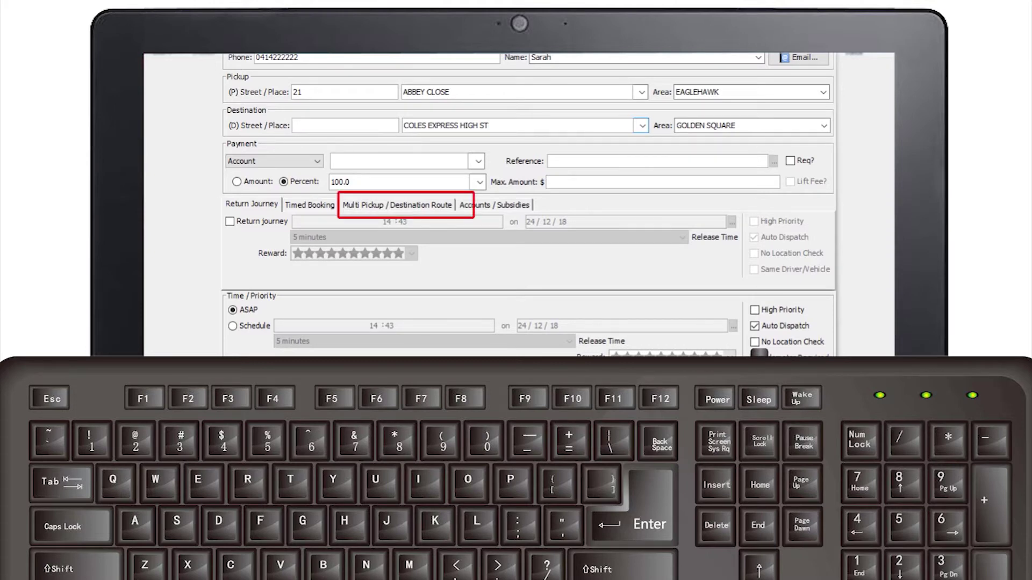
pyautogui.press('F1')
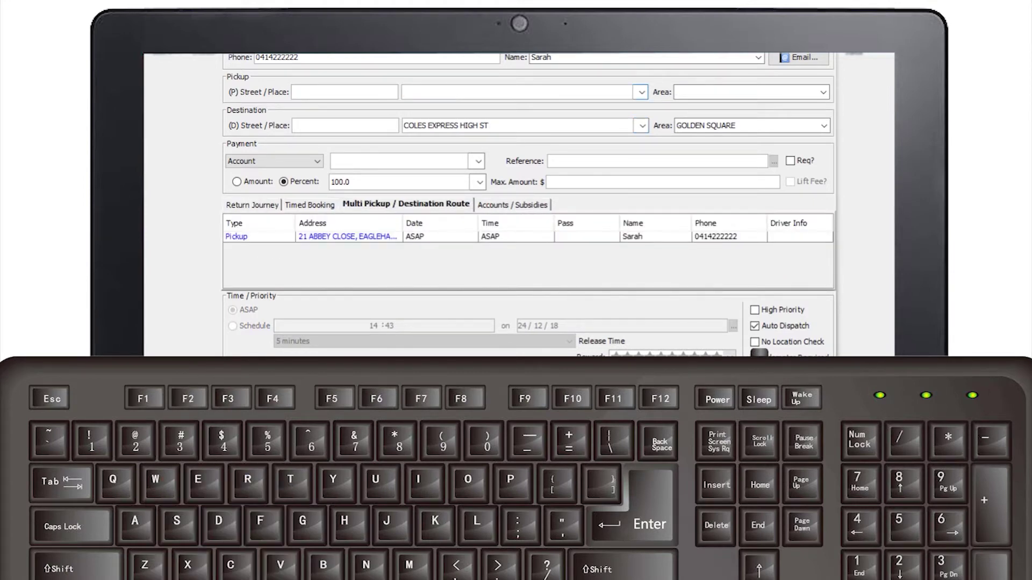
# Enter a second pickup with its street and house number in Kangaroo Flat, and add it to the route
pyautogui.write('F')
pyautogui.press('Down')
pyautogui.press('Down')
pyautogui.press('Down')
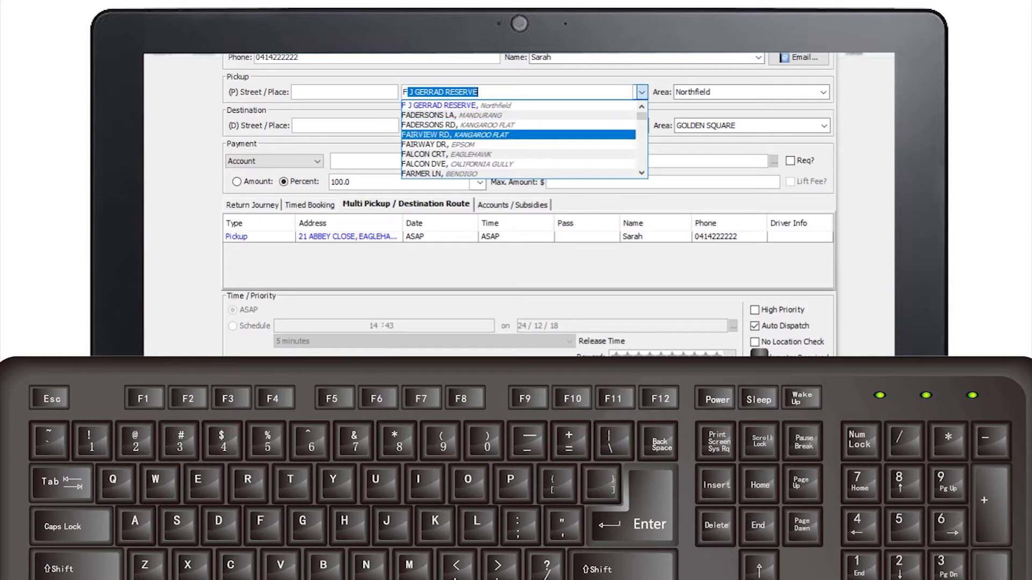
pyautogui.press('Return')
pyautogui.write('50')
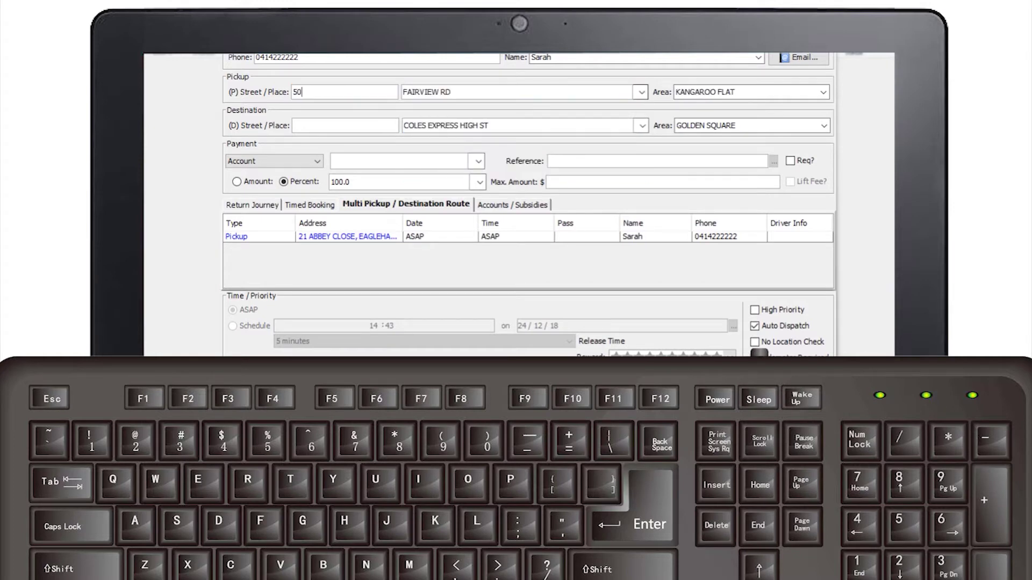
pyautogui.press('F1')
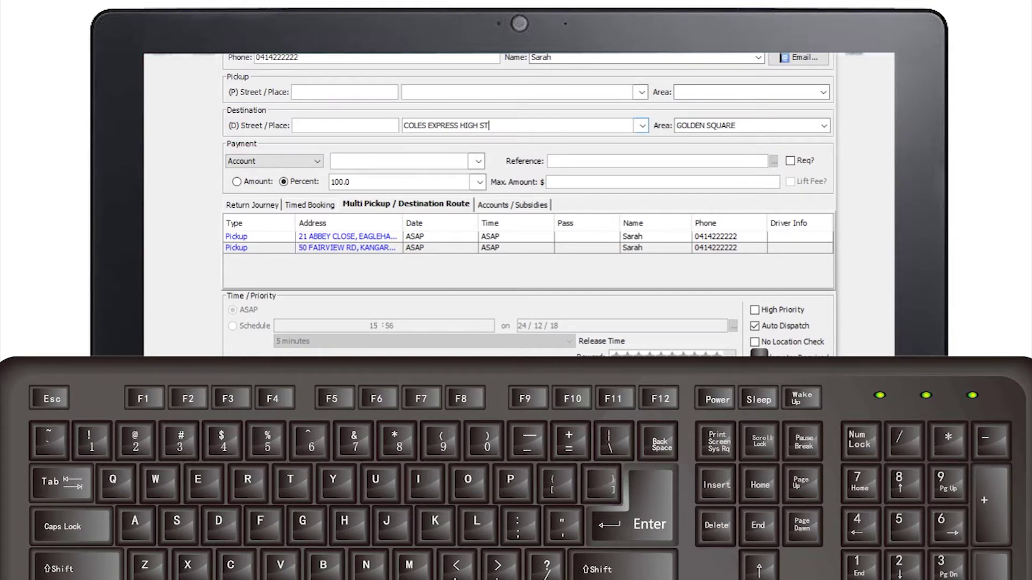
# Add two destinations to the route: COLES EXPRESS HIGH ST and A-LINE, CALDER HWY in Big Hill
pyautogui.press('F3')
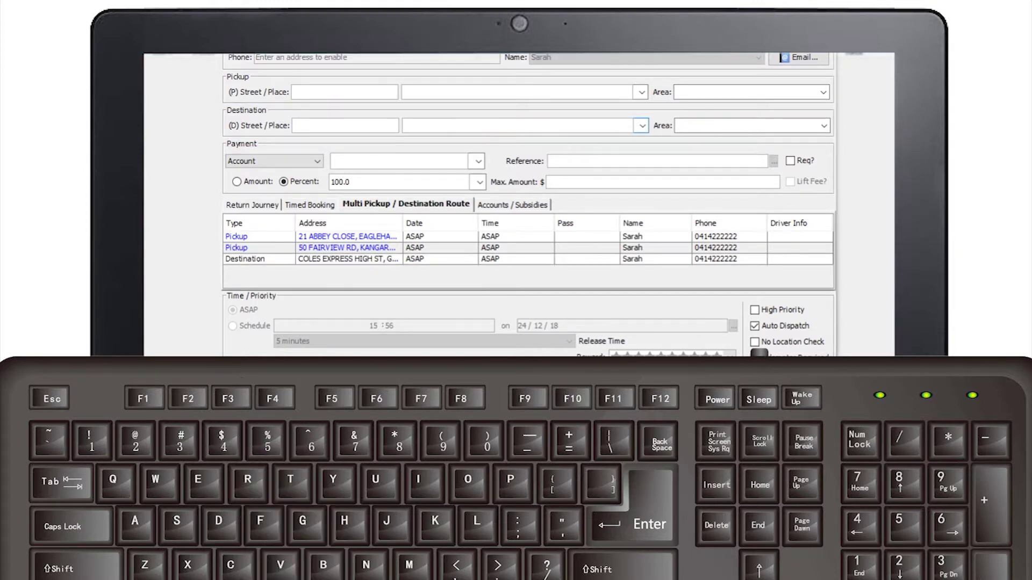
pyautogui.write('A-LINE, CALDER HWY')
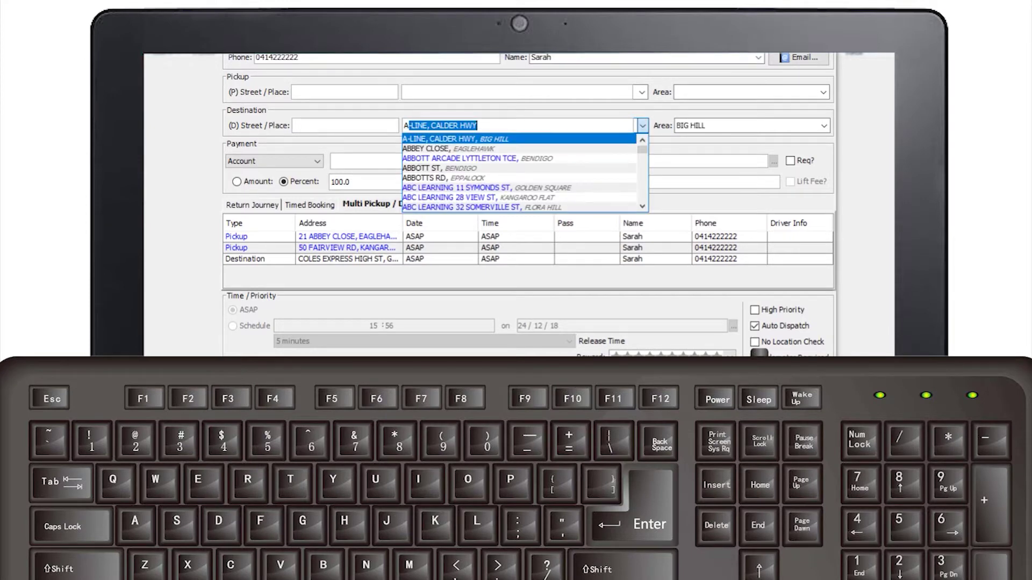
pyautogui.press('Return')
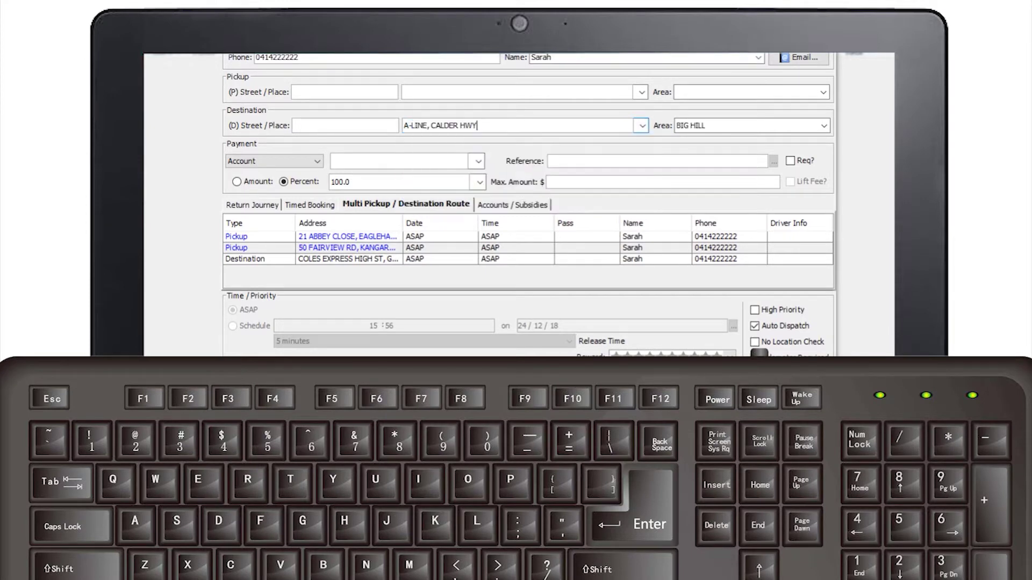
pyautogui.press('F3')
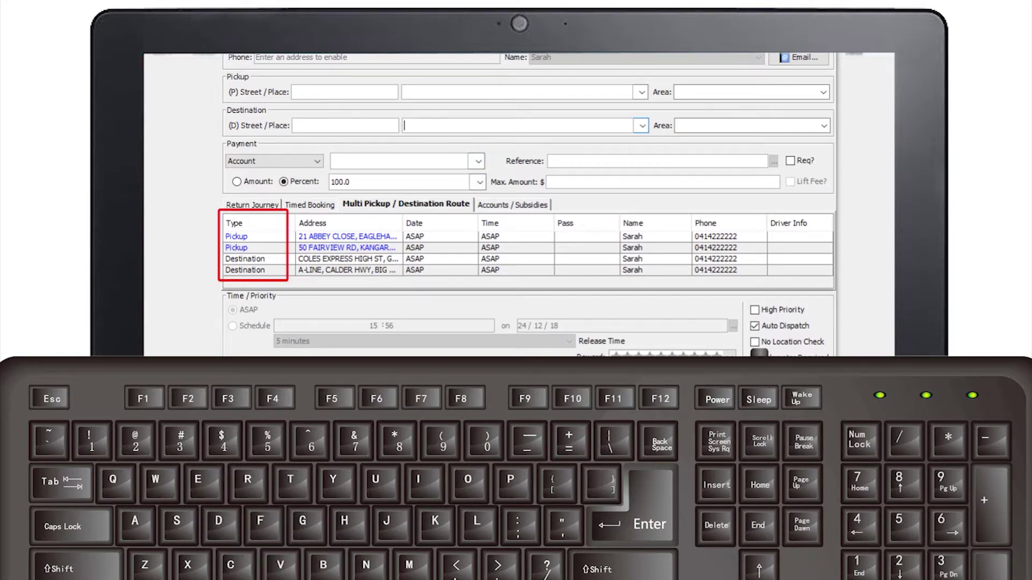
# Move the Kangaroo Flat pickup ahead of the Eaglehawk pickup in the route list
pyautogui.click(347, 247)
pyautogui.rightClick(380, 249)
pyautogui.press('Down')
pyautogui.press('Down')
pyautogui.press('Down')
pyautogui.press('Escape')
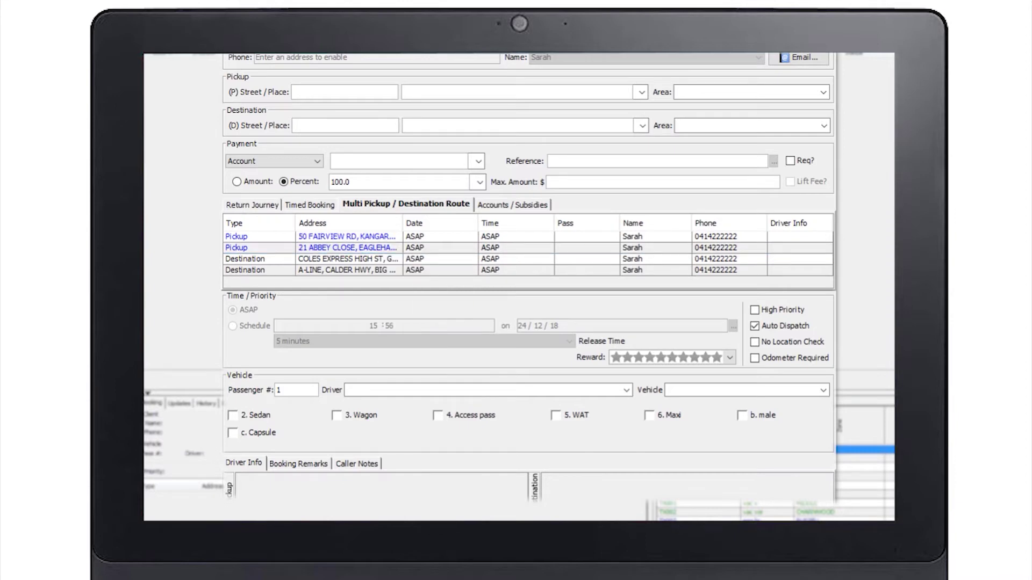
# Select the COLES EXPRESS HIGH ST destination in the route list and apply one of its row options
pyautogui.click(385, 261)
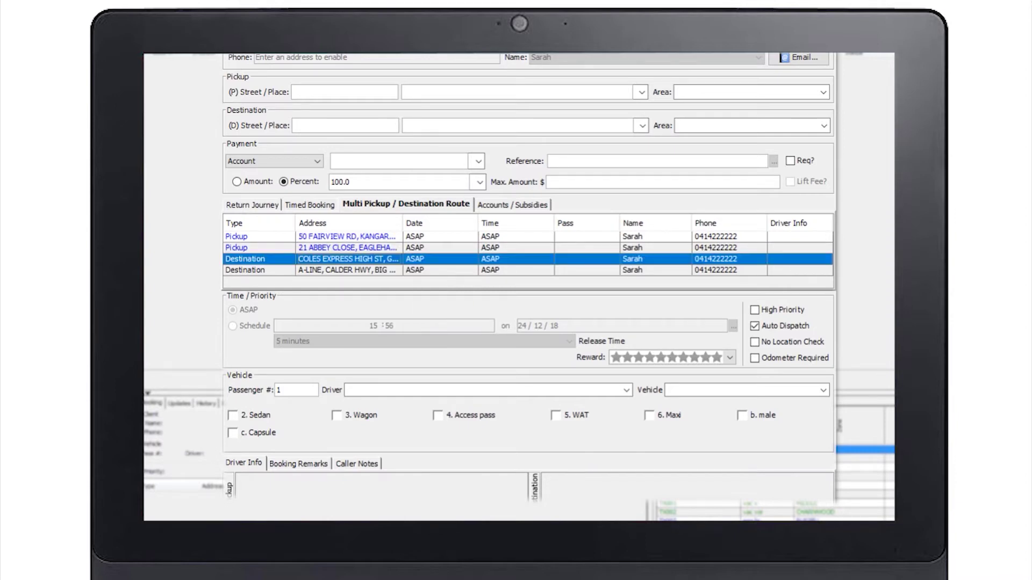
pyautogui.rightClick(385, 262)
pyautogui.press('Return')
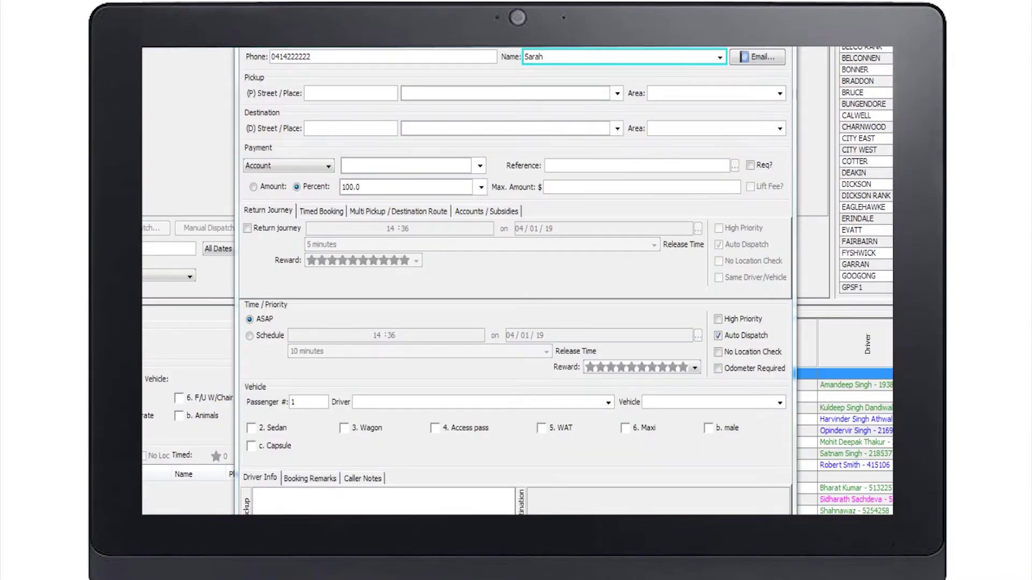
# Set the payment type to Account and choose the Aboriginal Home Care NSW Northwest account
pyautogui.click(289, 166)
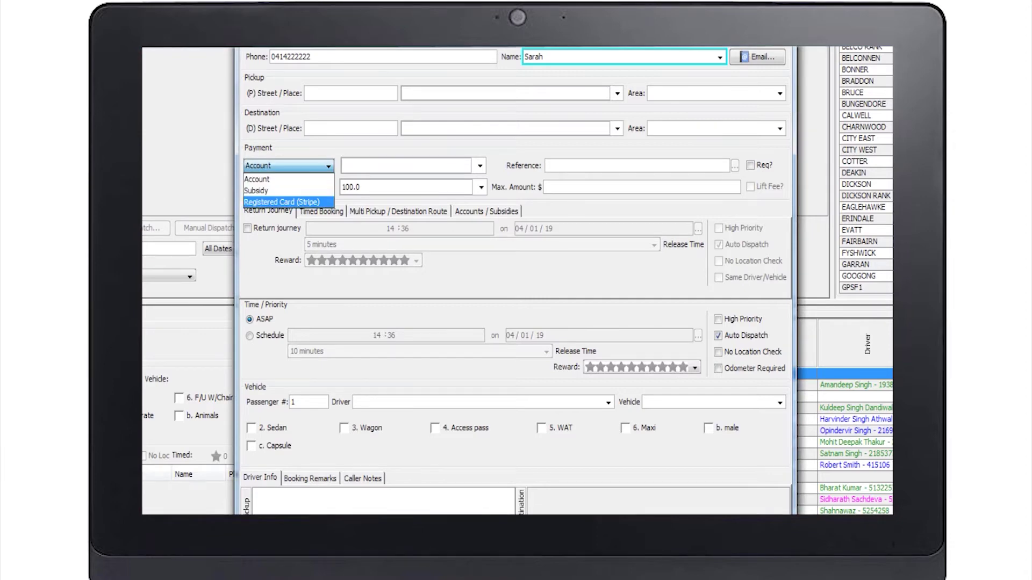
pyautogui.press('Up')
pyautogui.press('Up')
pyautogui.press('Return')
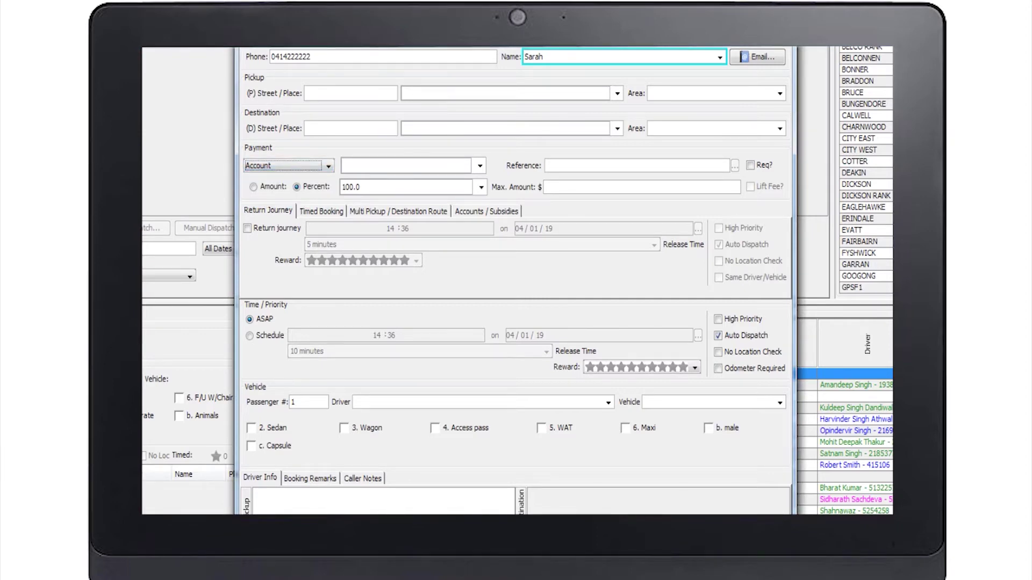
pyautogui.click(406, 166)
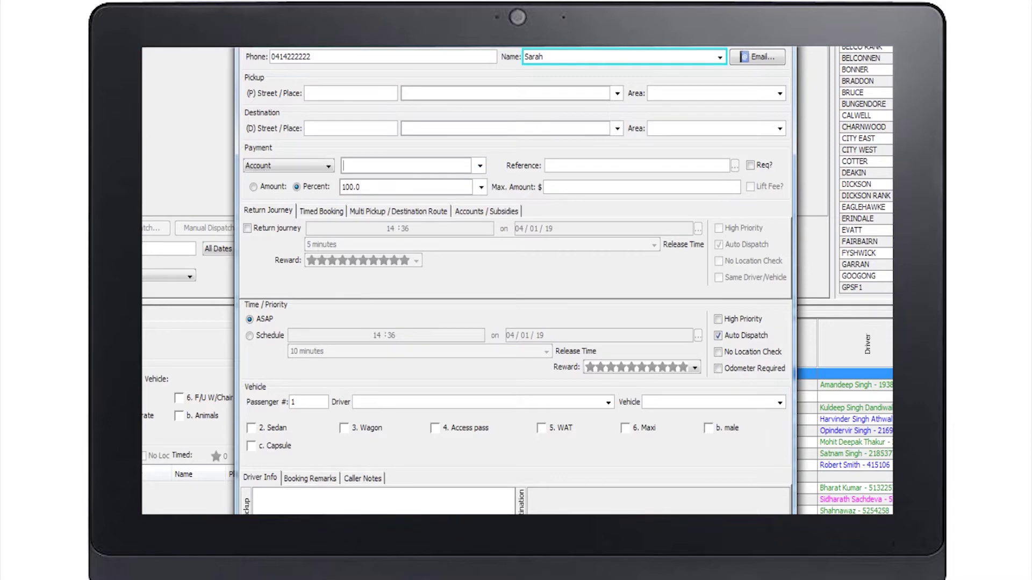
pyautogui.write('al Home Care NSW Northwest')
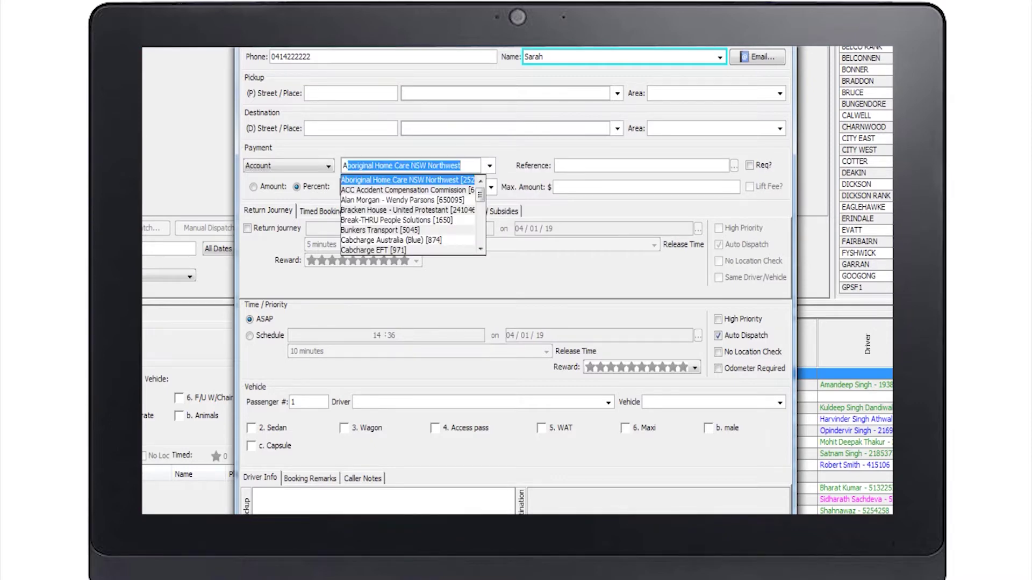
pyautogui.press('Return')
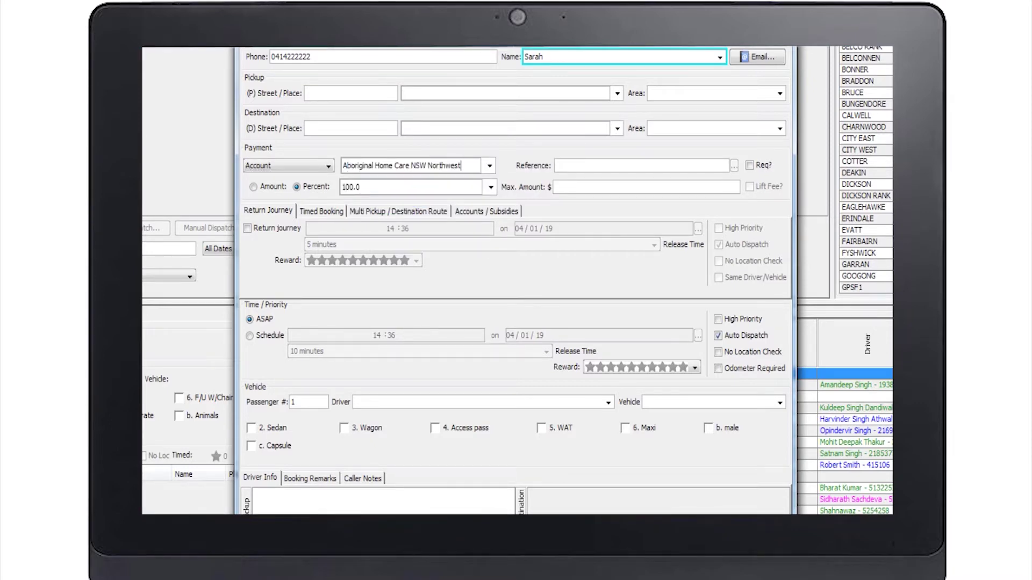
# Enter the purchase order number as the payment reference and mark the reference as required
pyautogui.press('Tab')
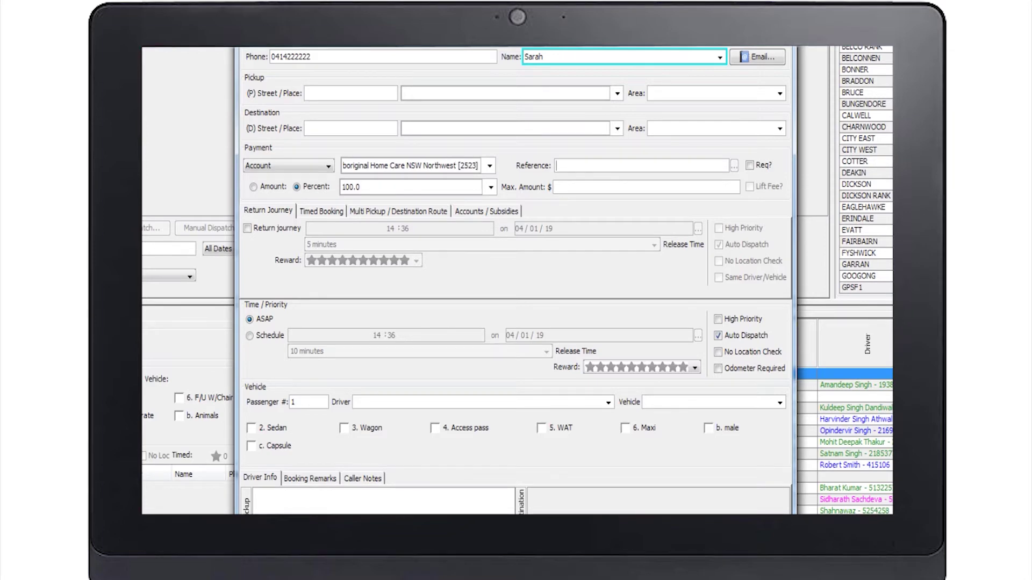
pyautogui.write('PO#123')
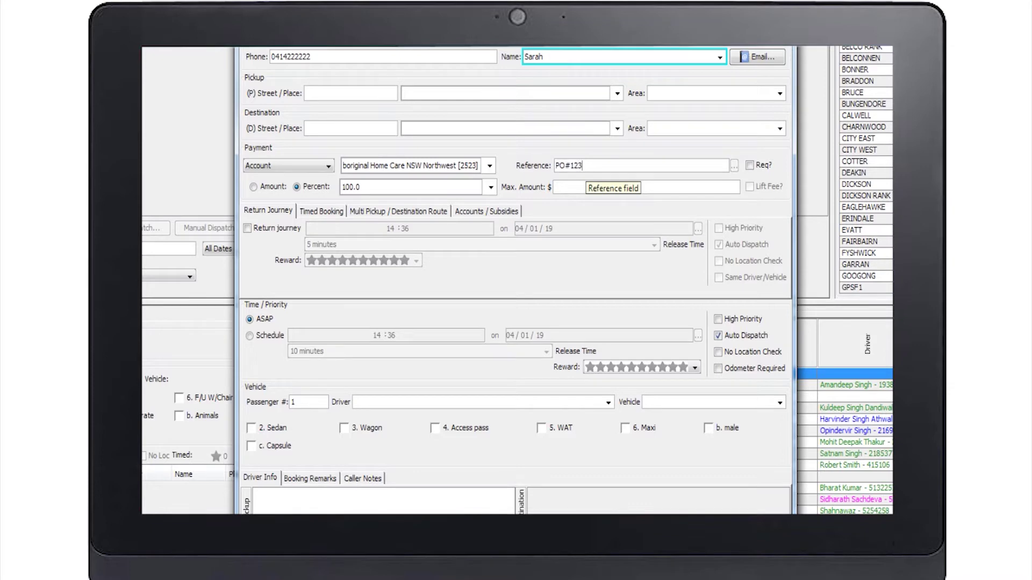
pyautogui.write('456')
pyautogui.click(749, 165)
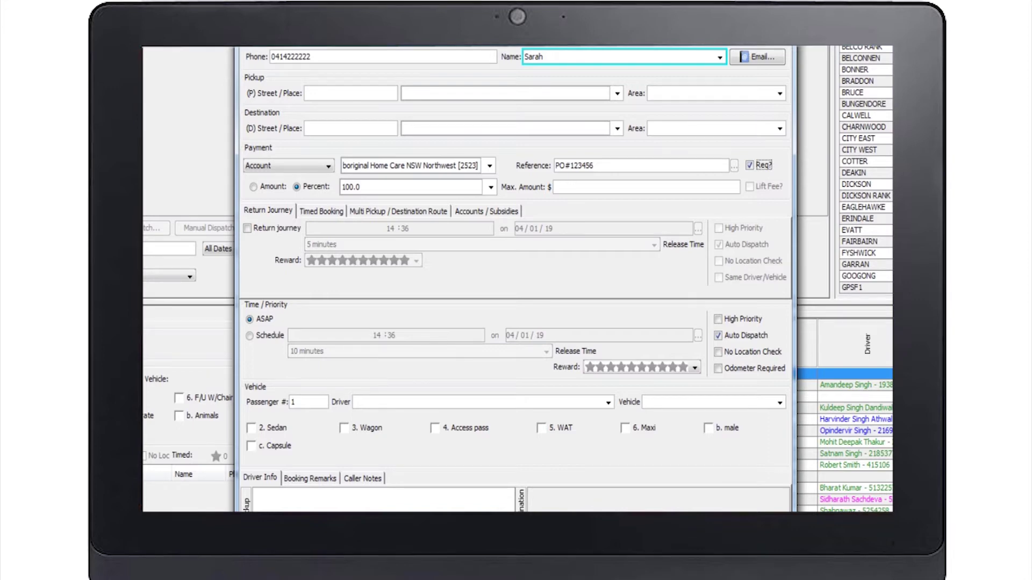
# Try the Amount payment option, return to Percent, and set the maximum amount to $10.00
pyautogui.click(253, 187)
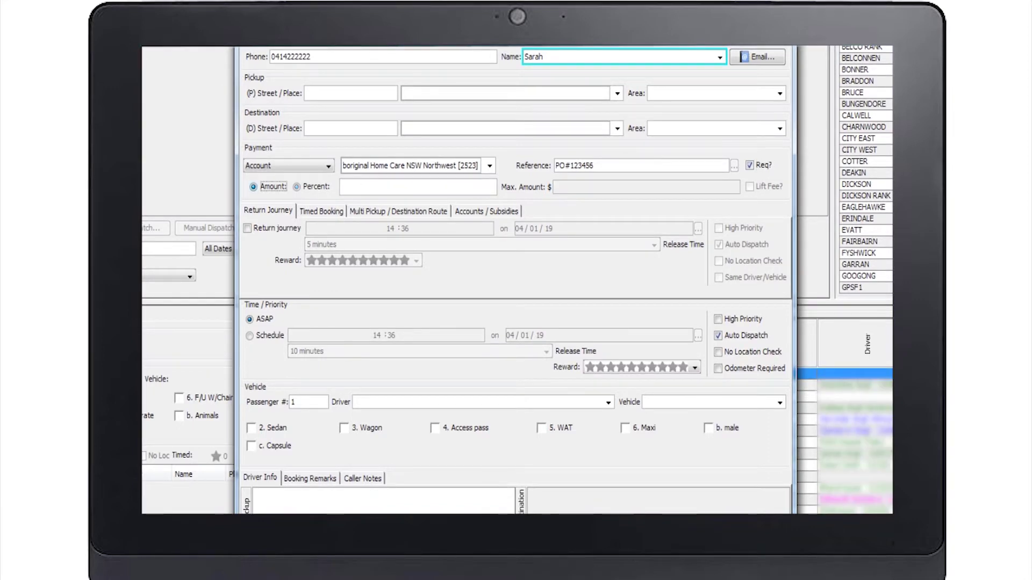
pyautogui.click(296, 186)
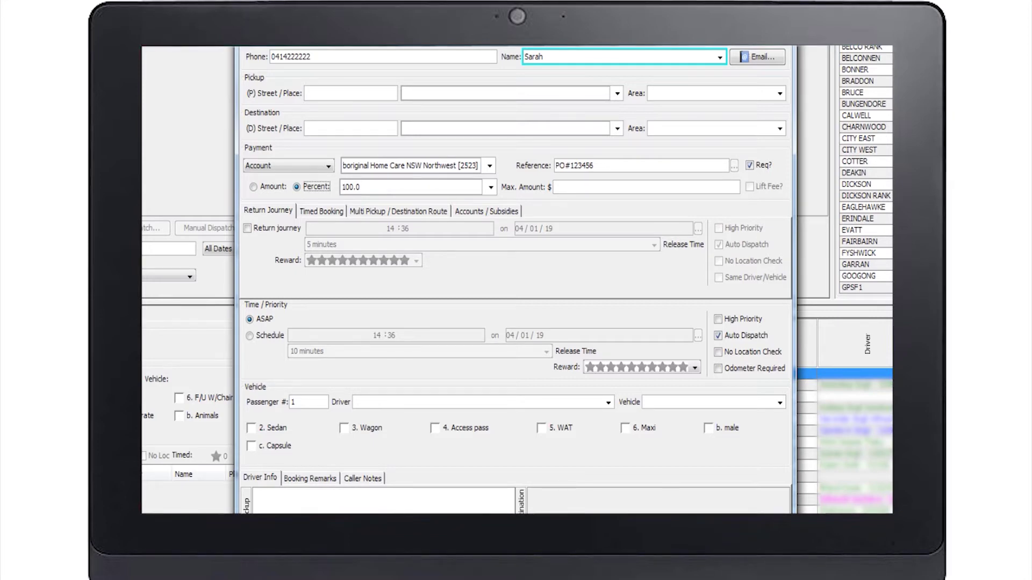
pyautogui.click(561, 186)
pyautogui.write('10')
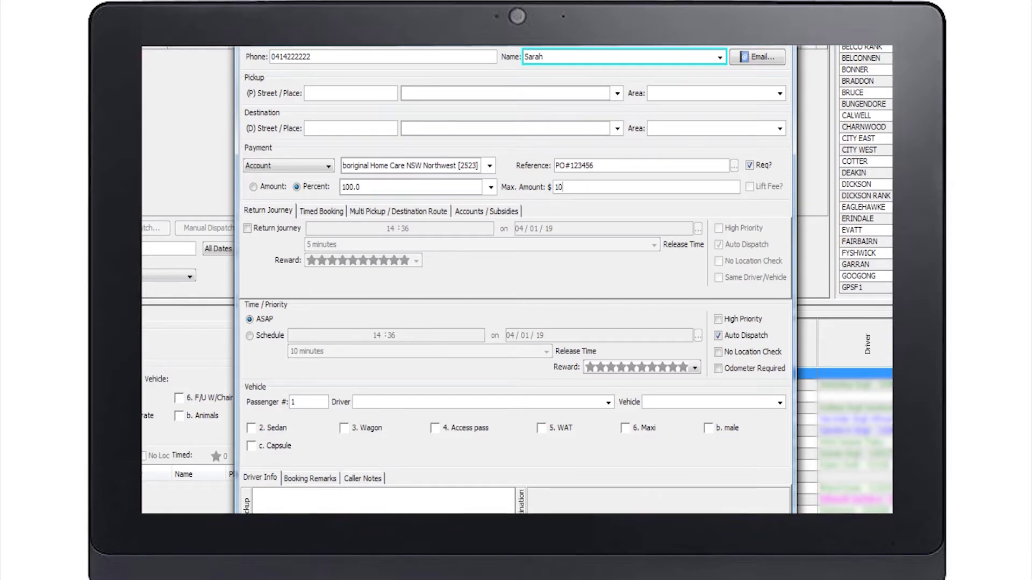
pyautogui.write('.00')
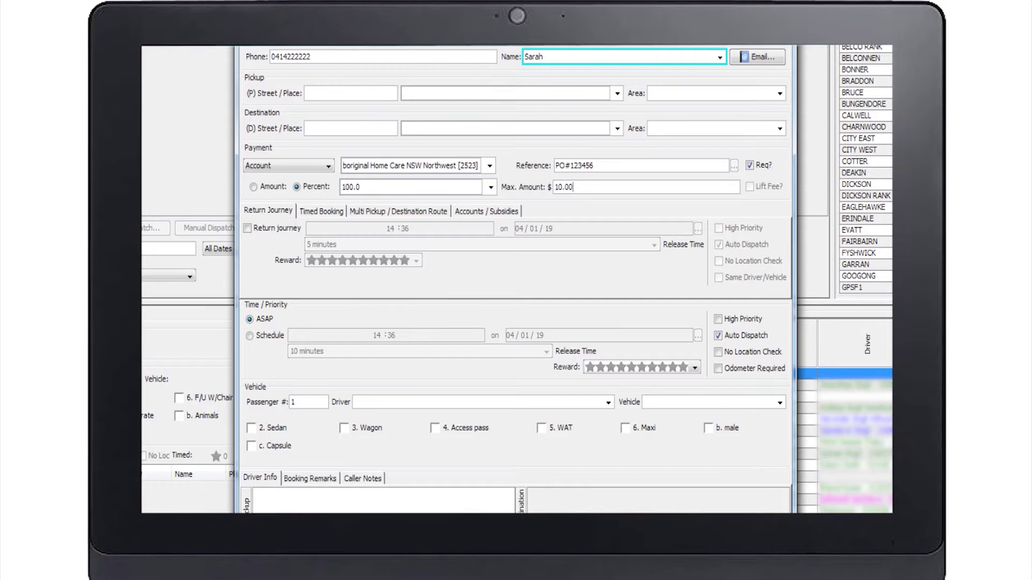
# Set the account's share to 50 percent and add this payment to the booking's Accounts / Subsidies list
pyautogui.click(502, 213)
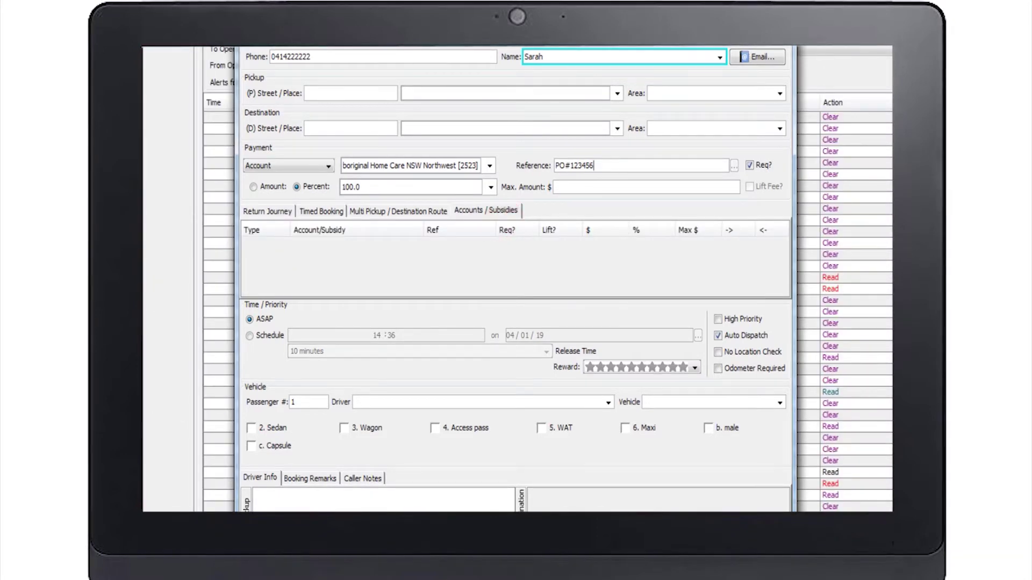
pyautogui.click(376, 187)
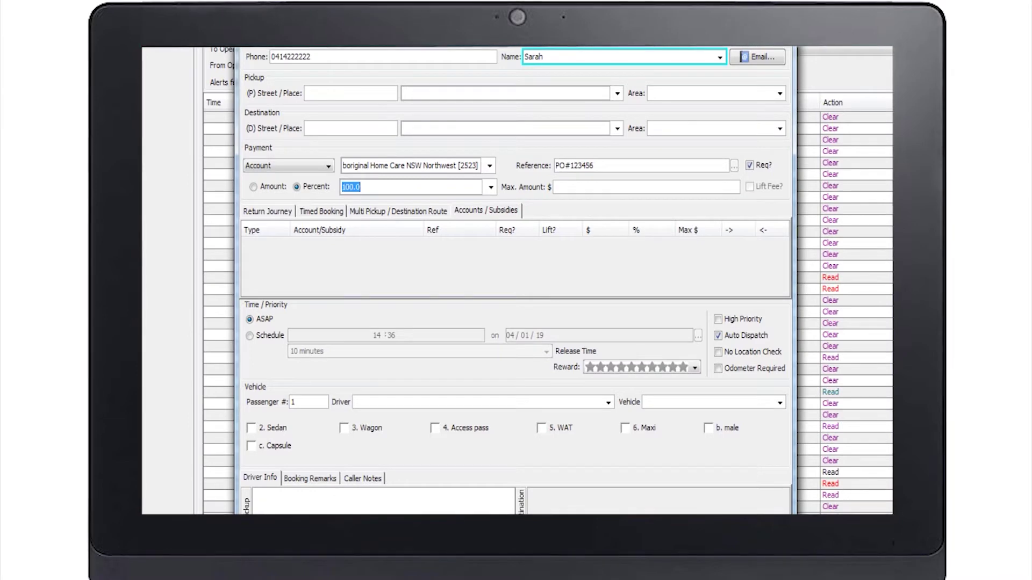
pyautogui.write('50')
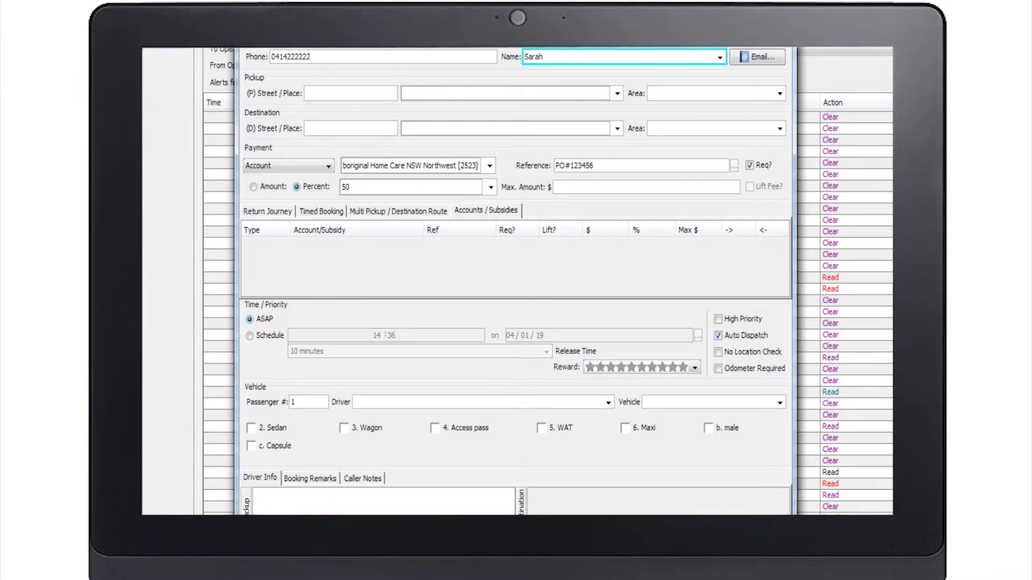
pyautogui.press('Tab')
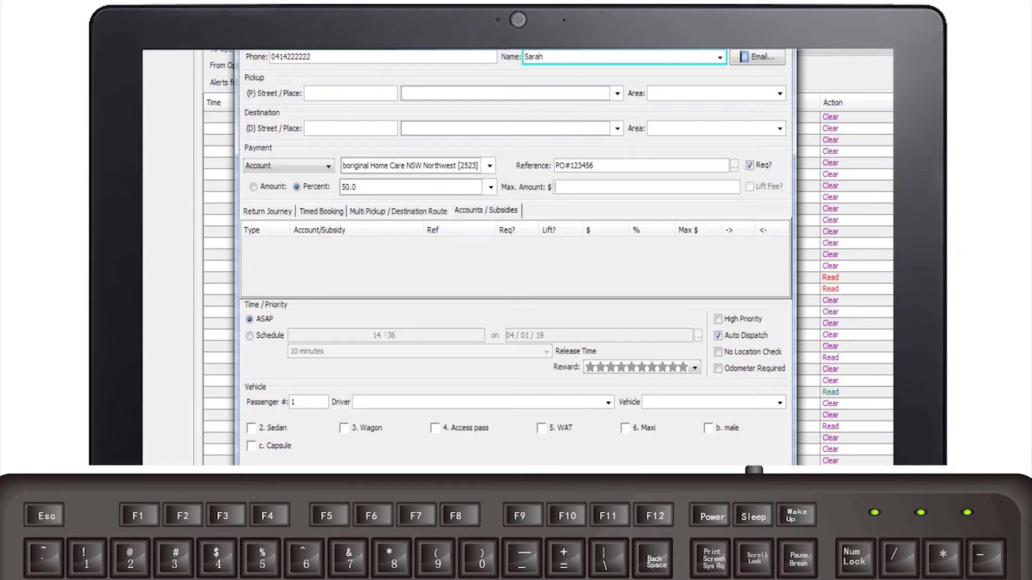
pyautogui.press('F4')
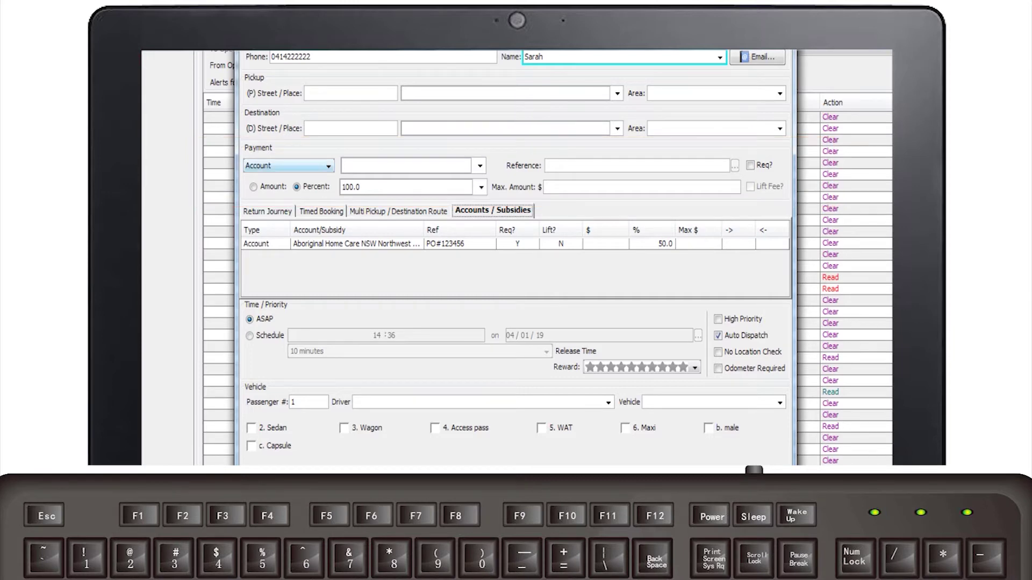
# Add a Subsidy payment with the subsidy number and the lift fee enabled to the Accounts / Subsidies list
pyautogui.click(328, 166)
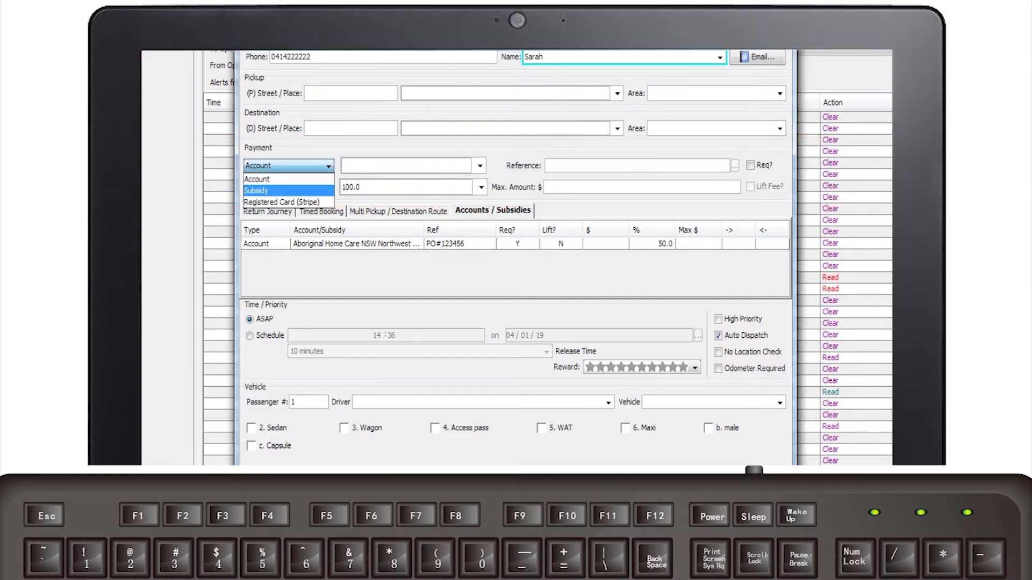
pyautogui.press('Return')
pyautogui.write('123456')
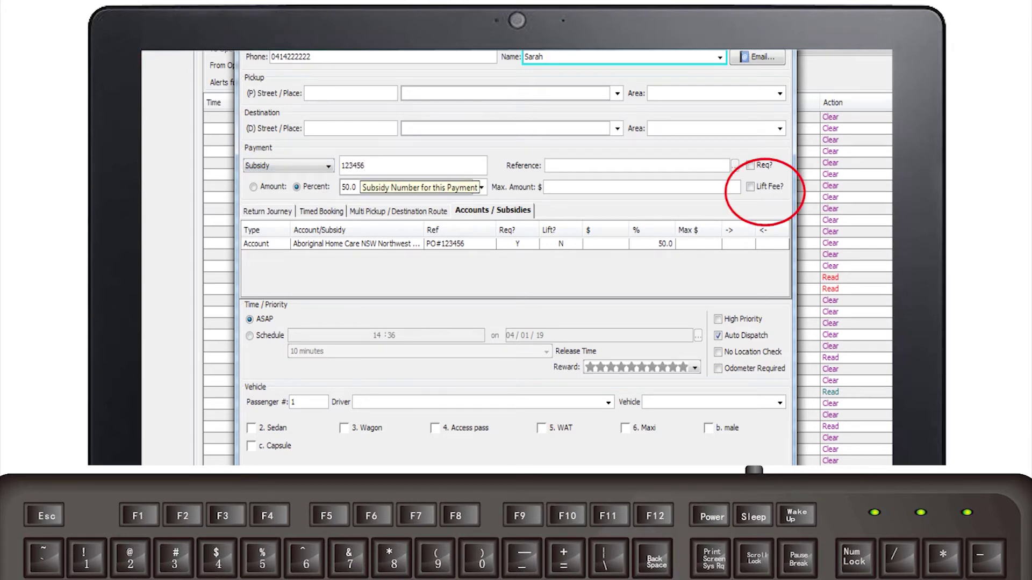
pyautogui.click(751, 186)
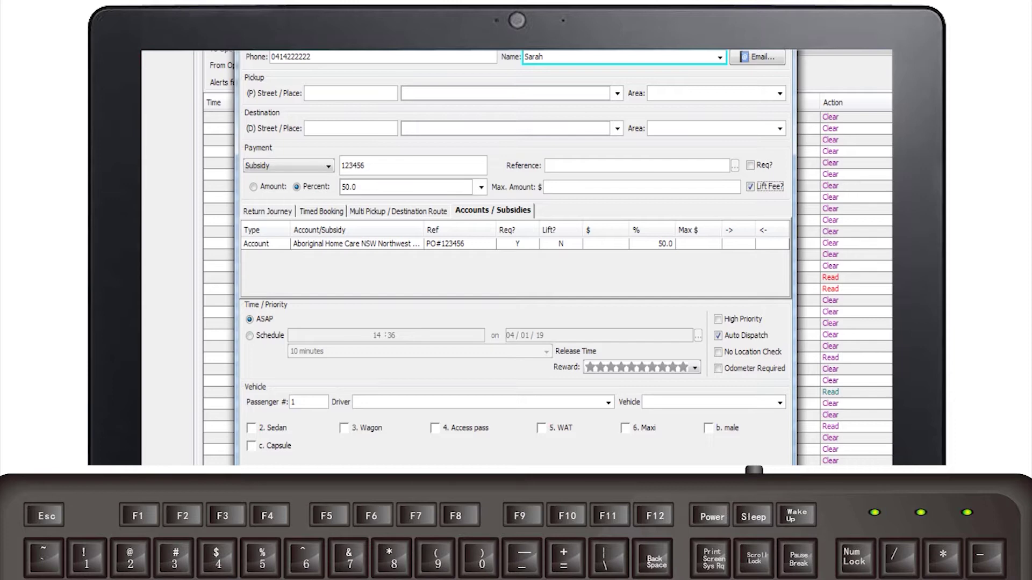
pyautogui.press('F4')
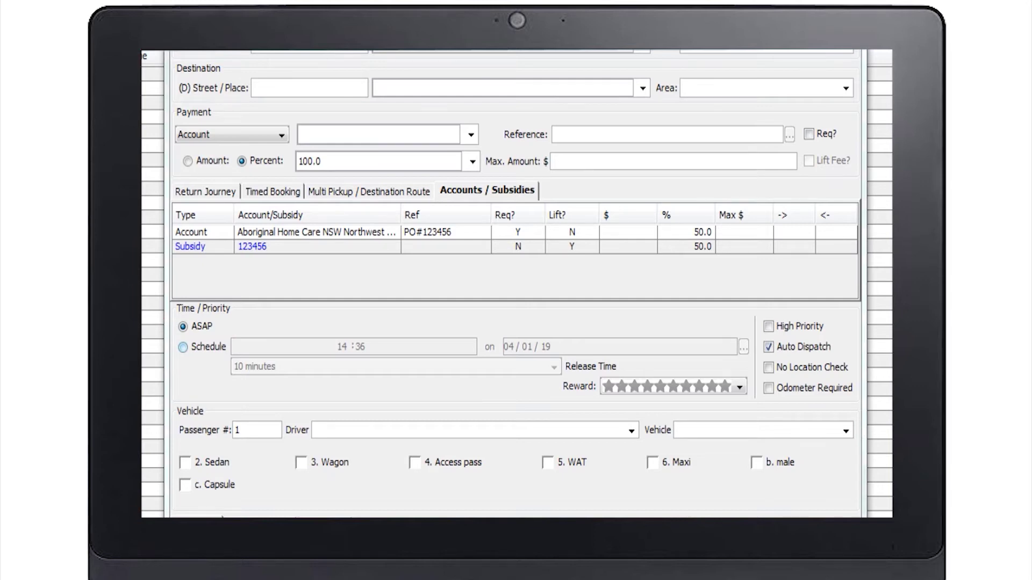
# Schedule the pickup for 16:03 on 04/01/19 with a release time of 20 minutes
pyautogui.click(183, 347)
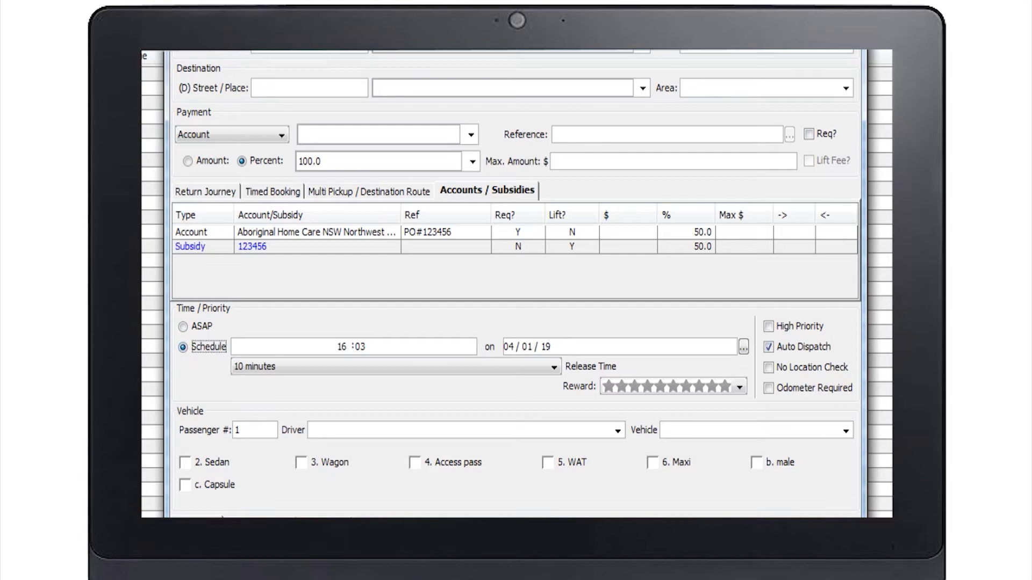
pyautogui.click(553, 367)
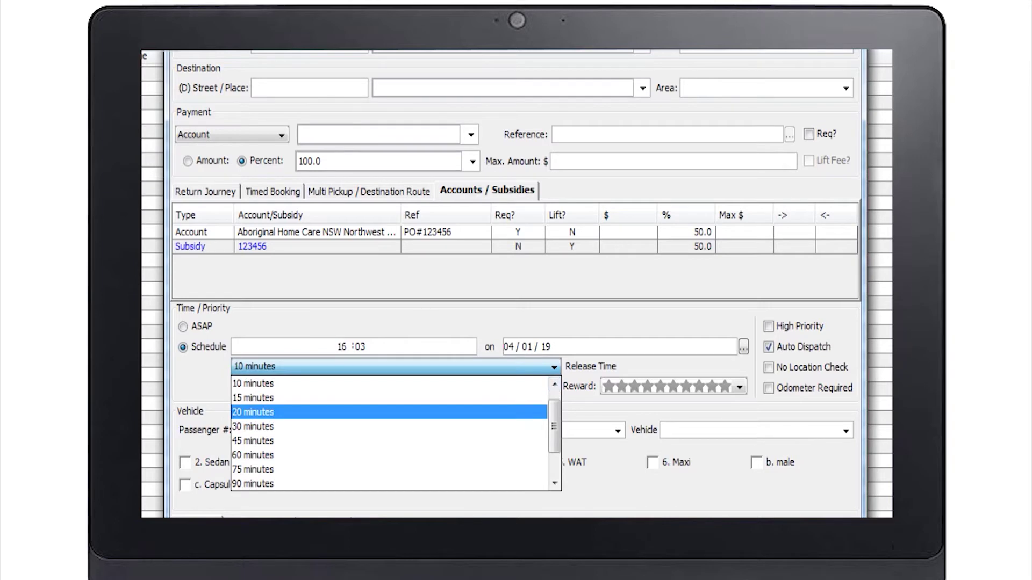
pyautogui.press('Return')
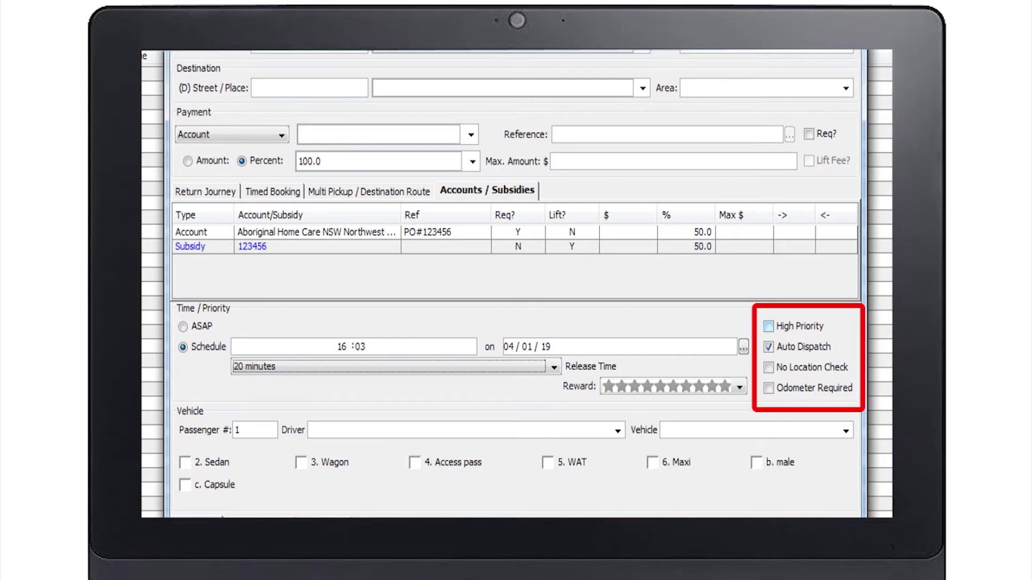
# Try the High Priority and No Location Check options, turn off Auto Dispatch, and enable Odometer Required for the booking
pyautogui.click(769, 326)
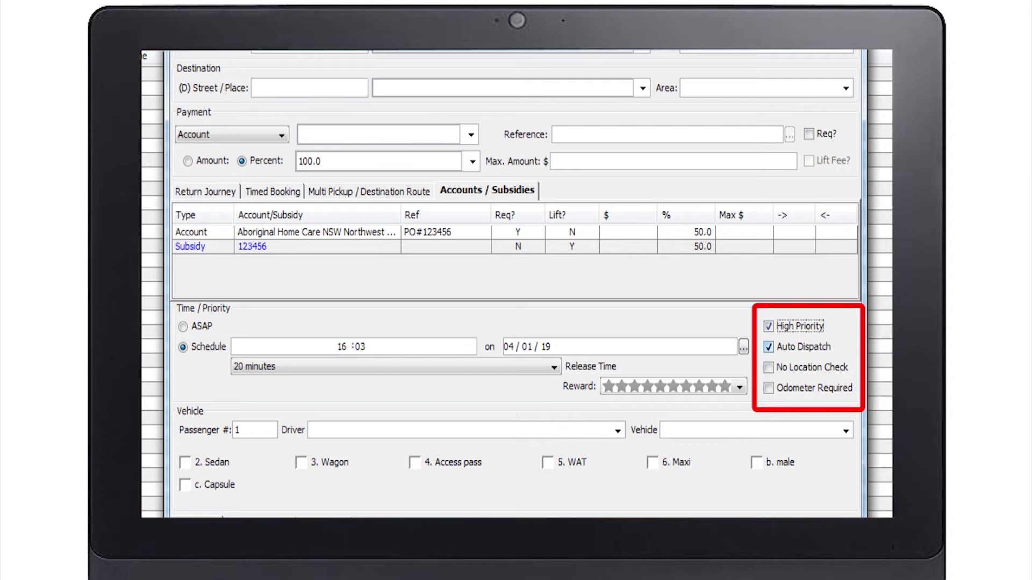
pyautogui.press('space')
pyautogui.click(769, 347)
pyautogui.click(768, 367)
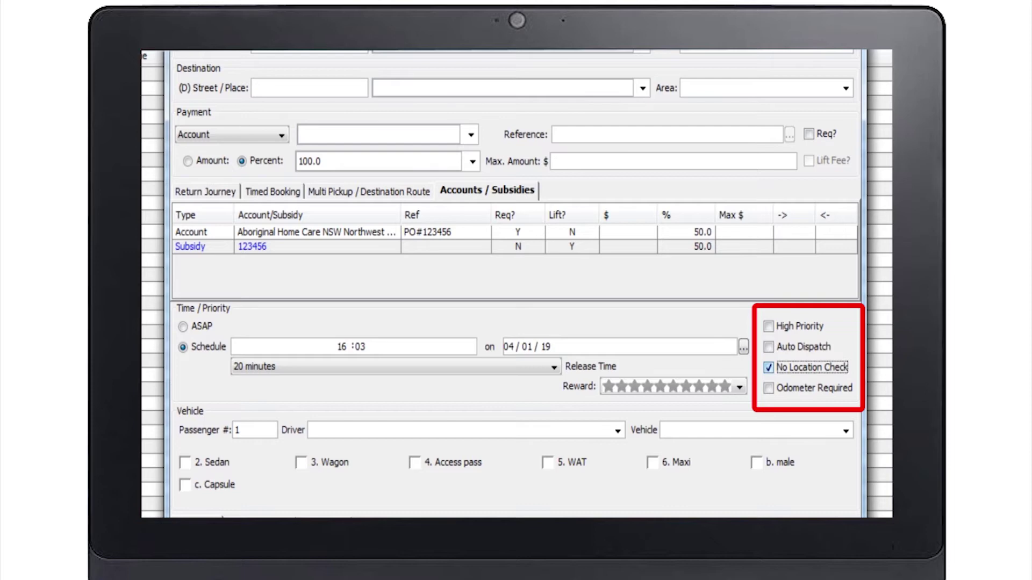
pyautogui.press('space')
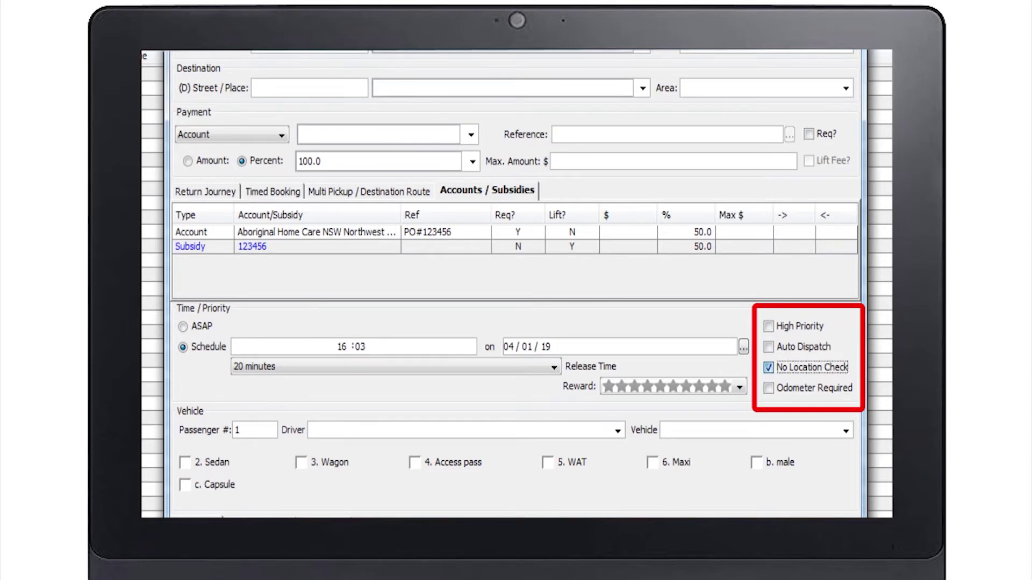
pyautogui.click(769, 388)
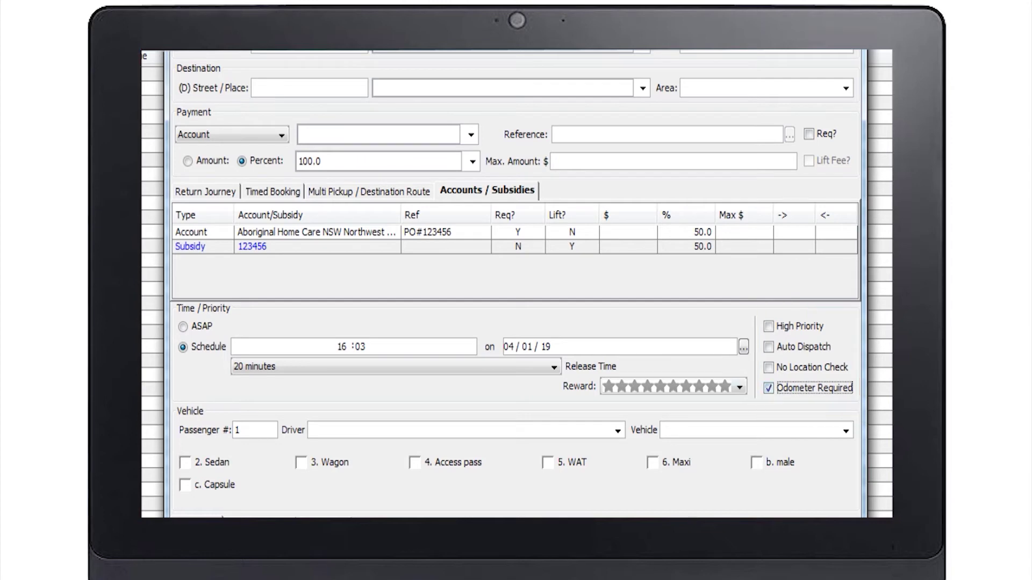
# Set the booking's reward to seven stars
pyautogui.click(739, 387)
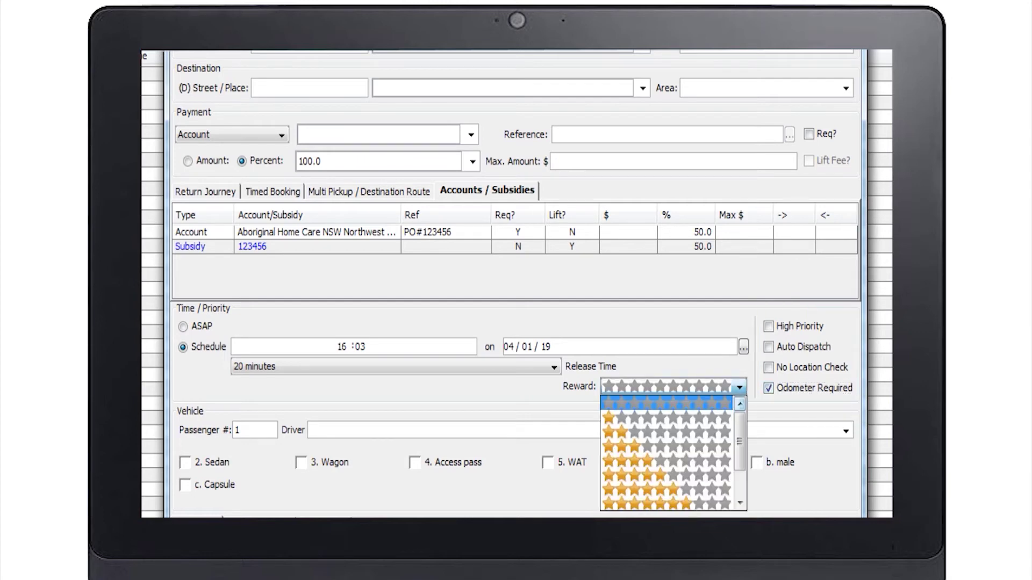
pyautogui.press('Down')
pyautogui.press('Down')
pyautogui.press('Down')
pyautogui.press('Down')
pyautogui.press('Down')
pyautogui.press('Down')
pyautogui.press('Down')
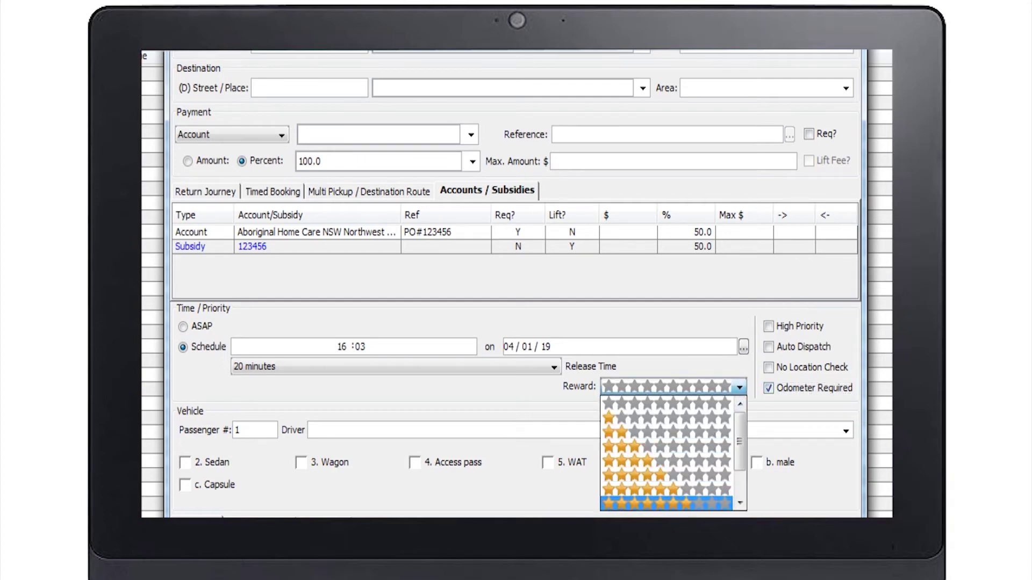
pyautogui.press('Return')
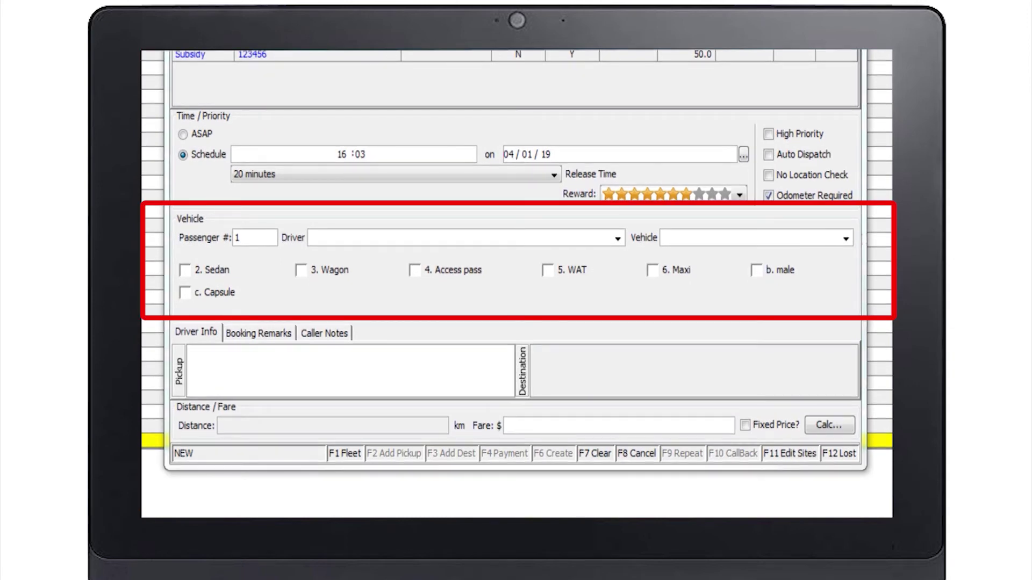
# Fill in the vehicle details with 4 passengers, the third driver in the driver list and the Capsule attribute
pyautogui.click(254, 238)
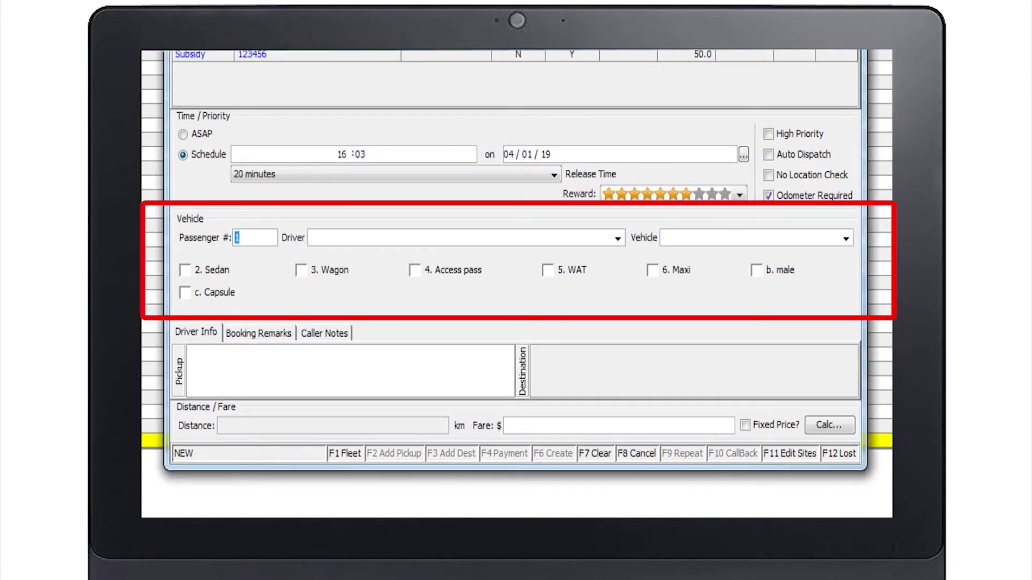
pyautogui.write('4')
pyautogui.press('Tab')
pyautogui.hotkey('alt', 'Down')
pyautogui.press('Down')
pyautogui.press('Down')
pyautogui.press('Down')
pyautogui.press('Return')
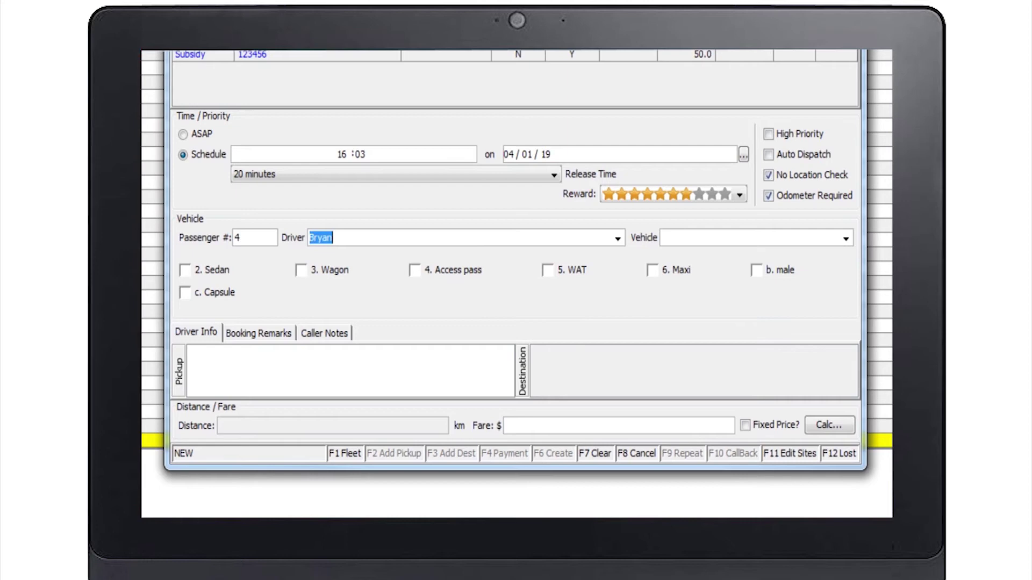
pyautogui.hotkey('alt', 'c')
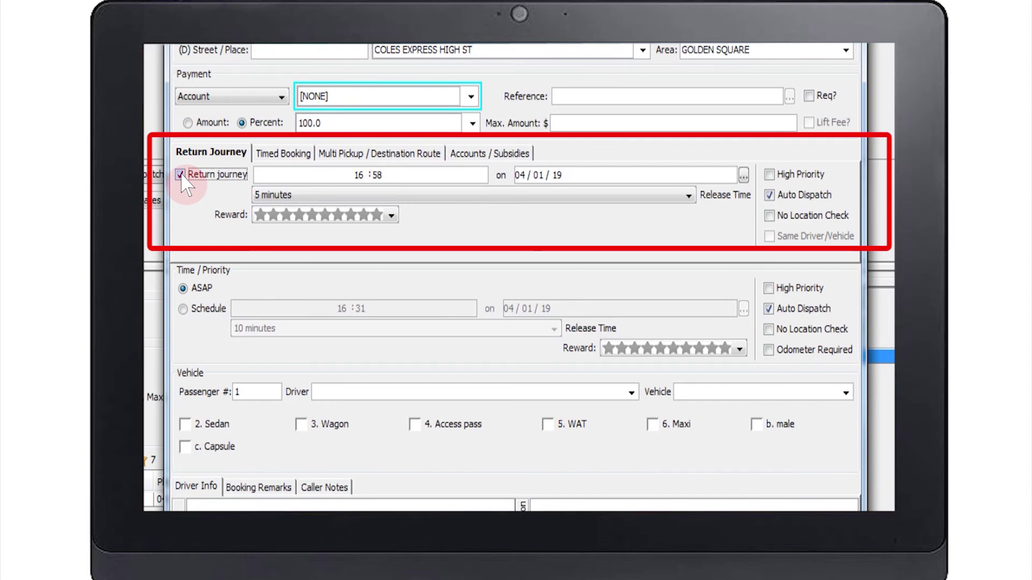
# Set the return journey to 18:00 on 05/01/19 with a 15-minute release time and create the booking
pyautogui.press('Tab')
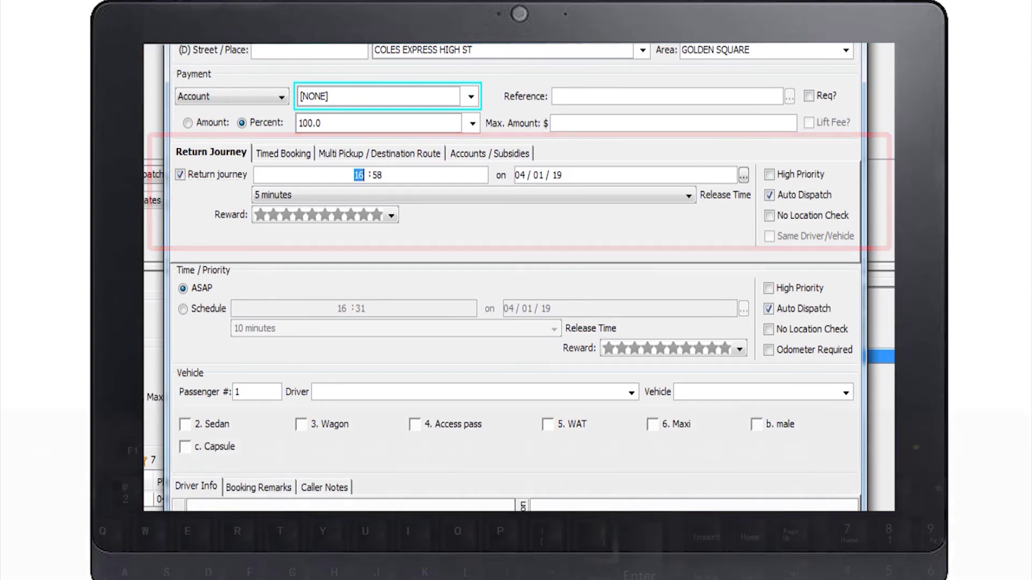
pyautogui.write('1800')
pyautogui.press('Tab')
pyautogui.write('5')
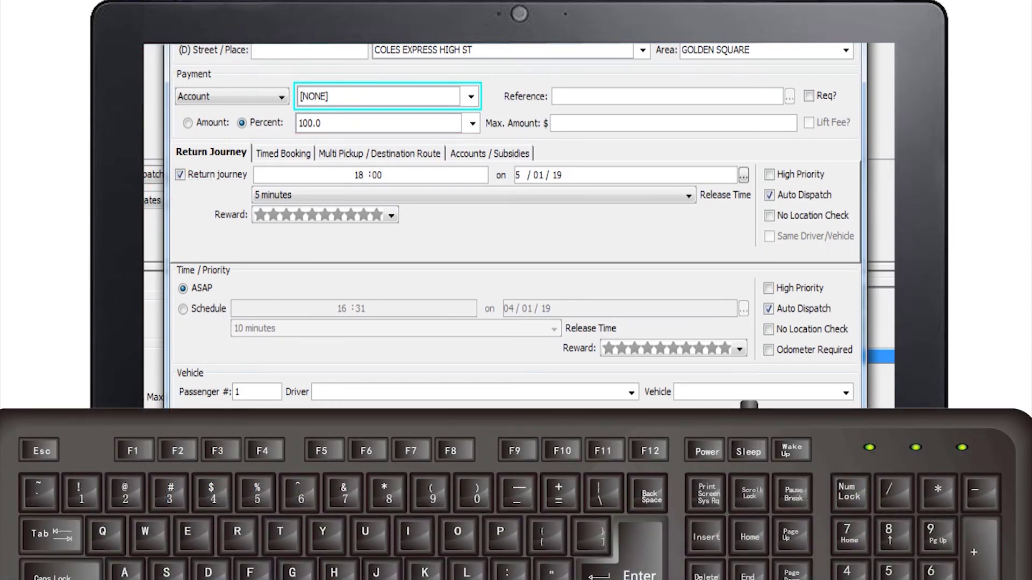
pyautogui.press('Tab')
pyautogui.hotkey('alt', 'Down')
pyautogui.press('Down')
pyautogui.press('Down')
pyautogui.press('Return')
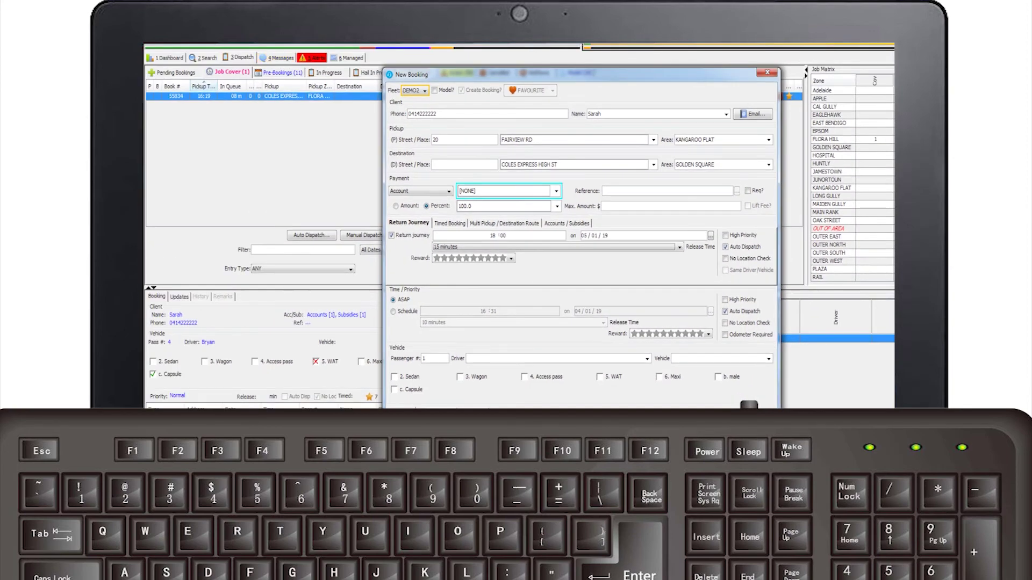
pyautogui.press('F6')
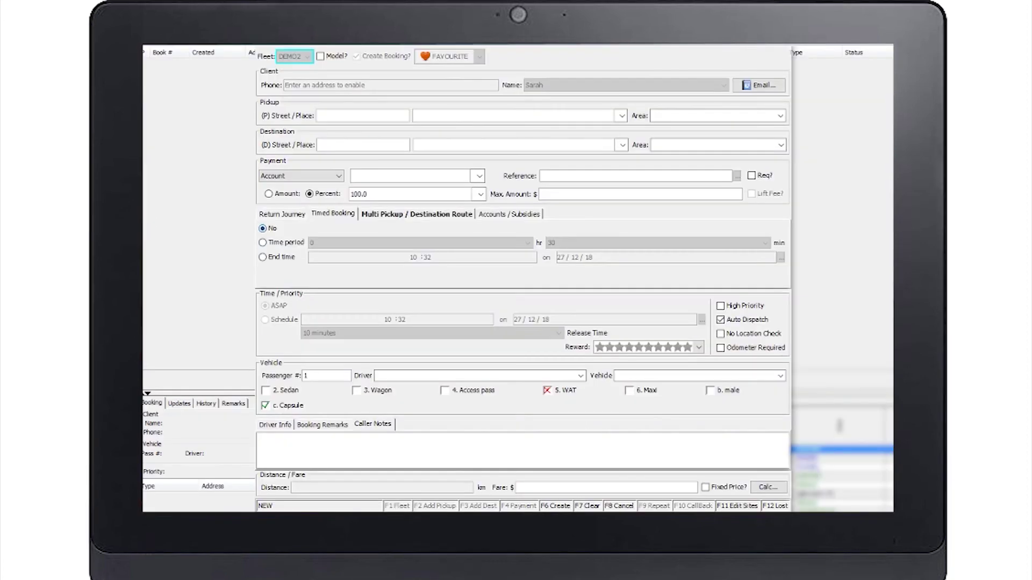
# Make this a timed booking with a time period and choose its number of hours
pyautogui.click(159, 146)
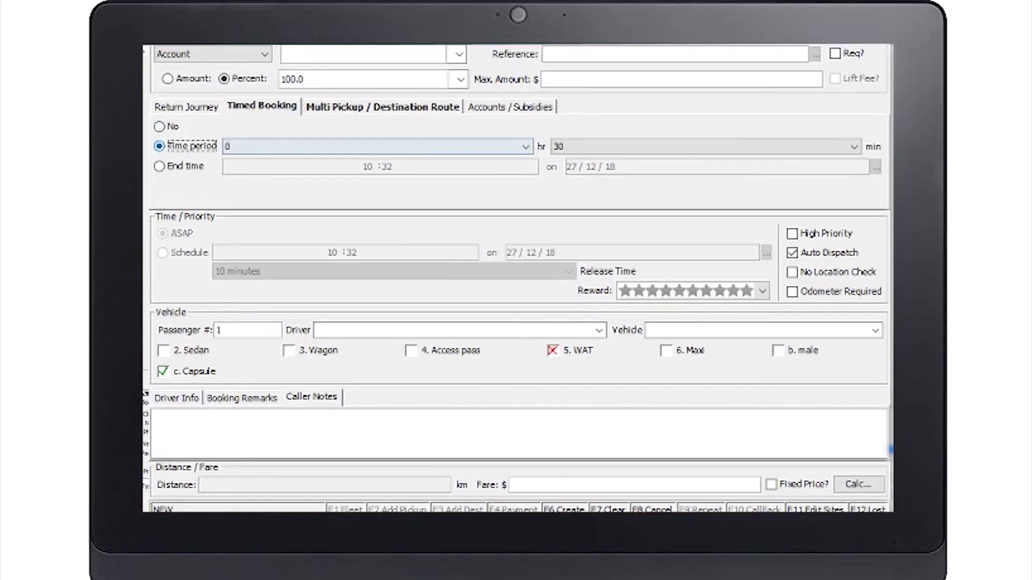
pyautogui.click(376, 146)
pyautogui.click(376, 173)
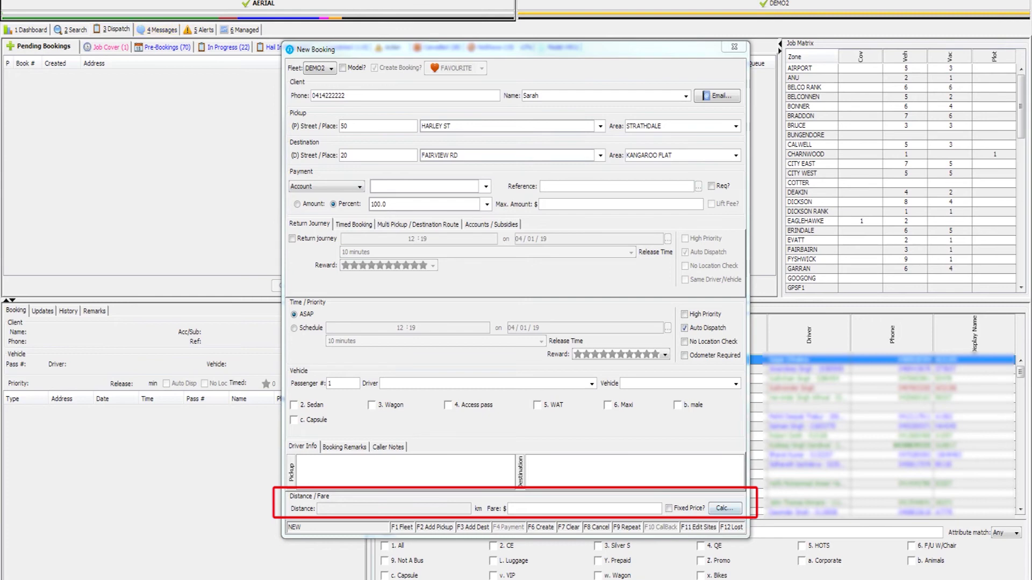
# Open the booking's distance and fare calculation, check the Calder Hwy route in Google Maps, and set the distance to 10.4 km
pyautogui.click(725, 507)
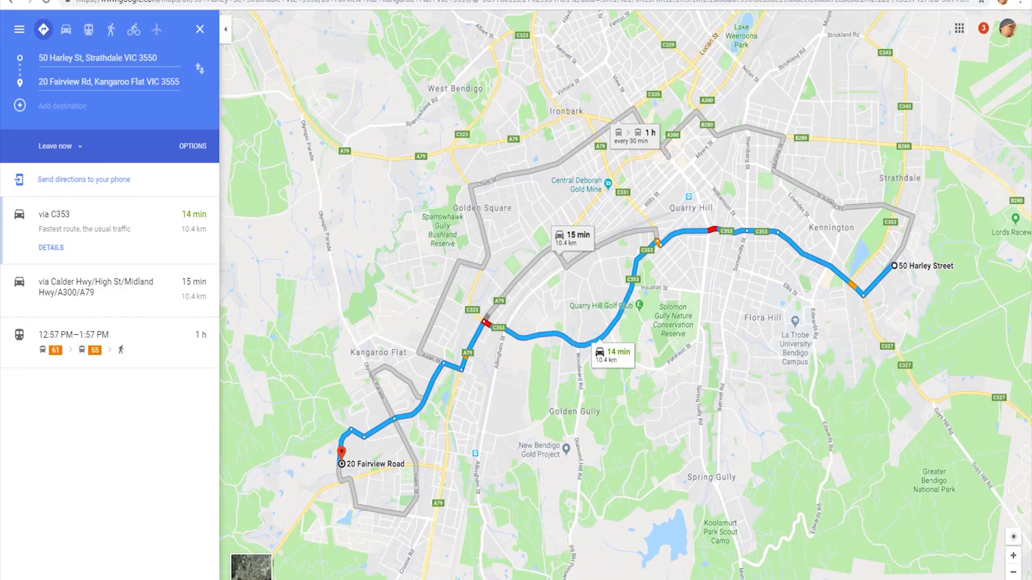
pyautogui.click(96, 287)
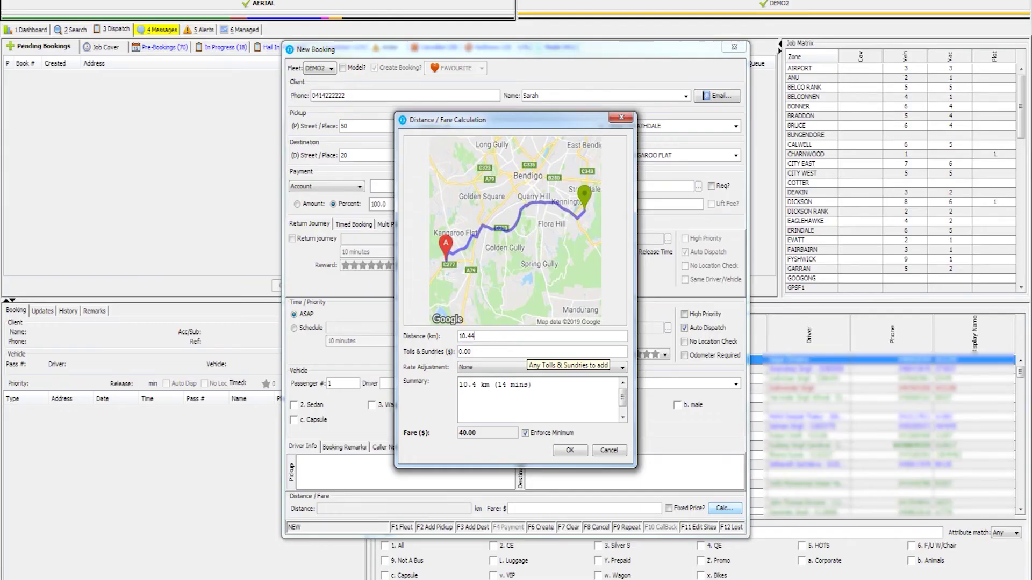
pyautogui.press('BackSpace')
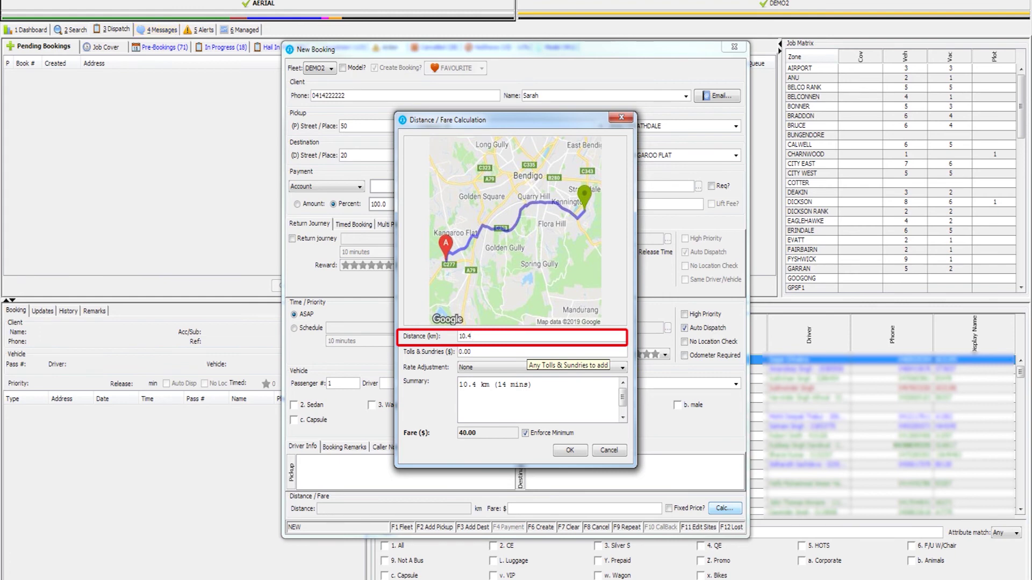
# Apply the 20% Increase for Weekend Work with the minimum enforced, accept the result as a fixed price and create the booking
pyautogui.click(622, 368)
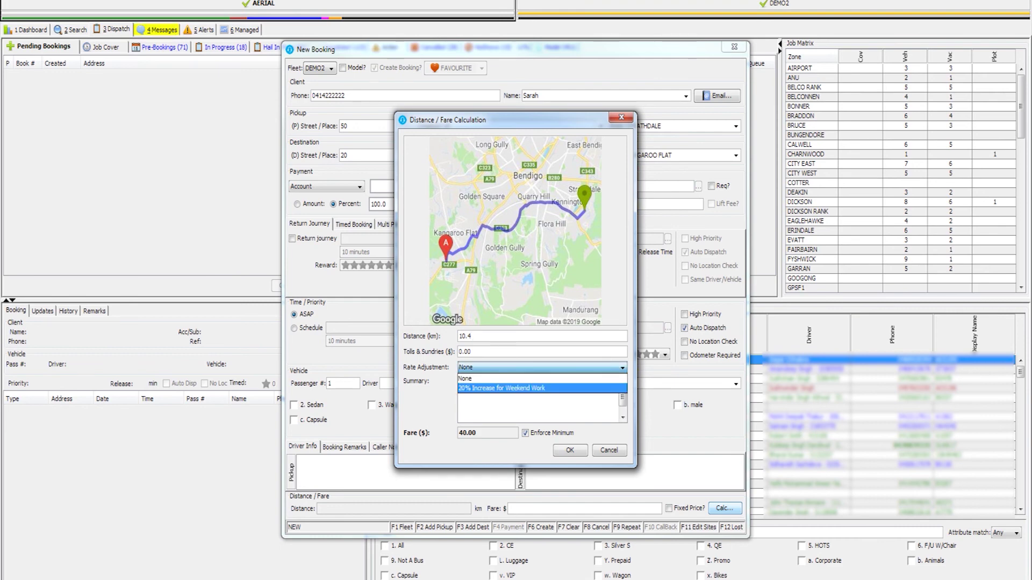
pyautogui.press('Return')
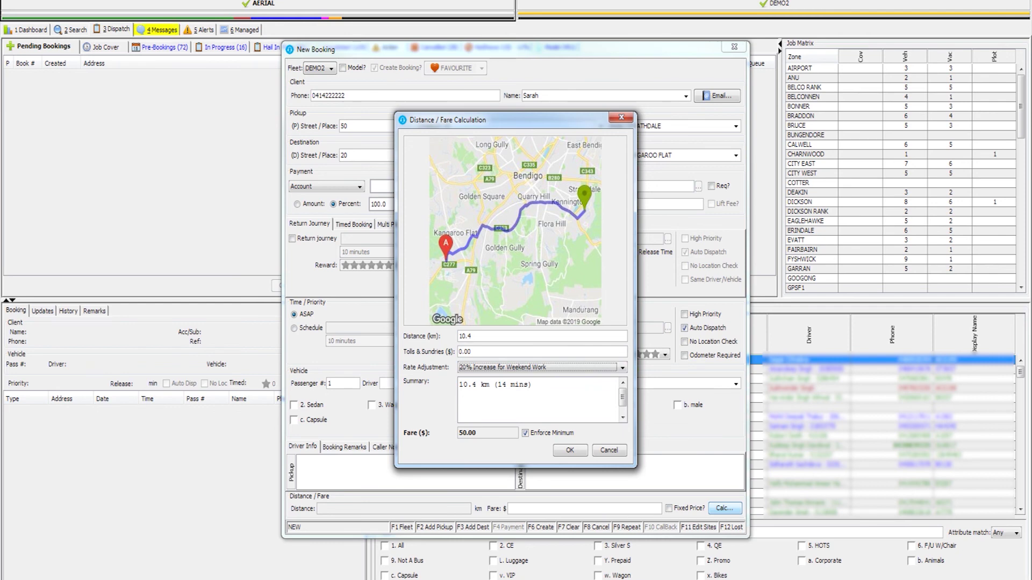
pyautogui.press('Tab')
pyautogui.press('space')
pyautogui.press('space')
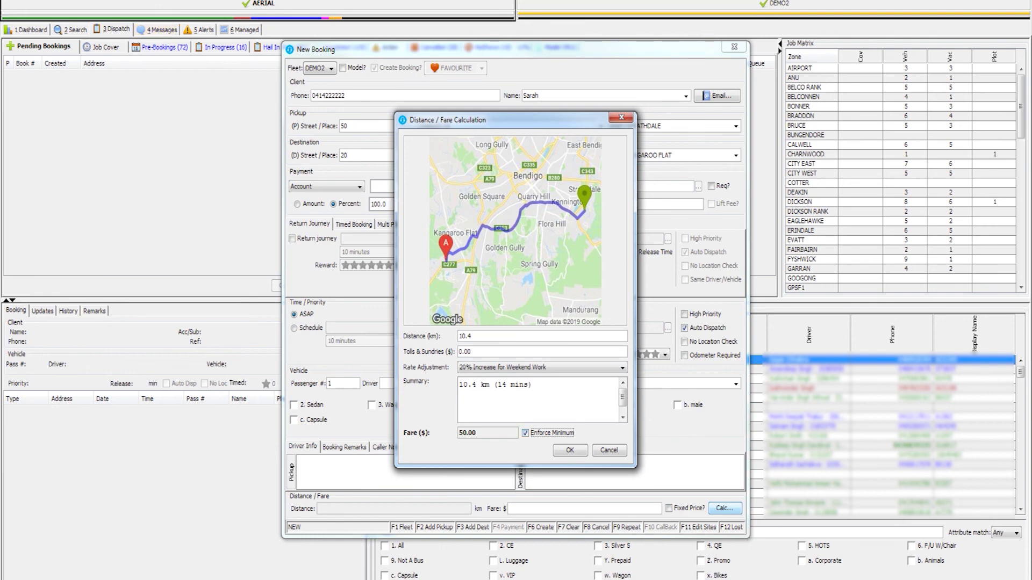
pyautogui.press('Return')
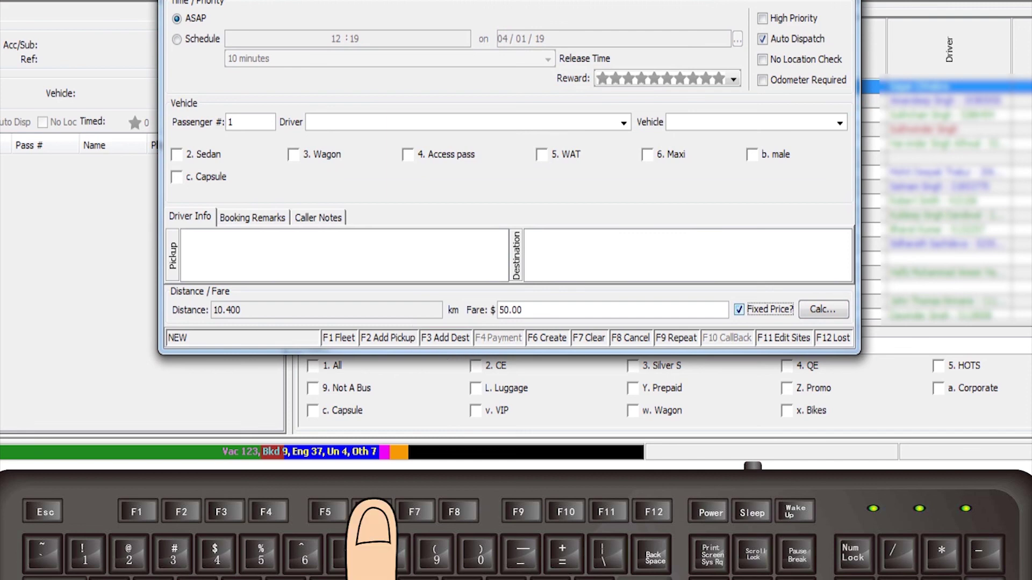
pyautogui.press('F6')
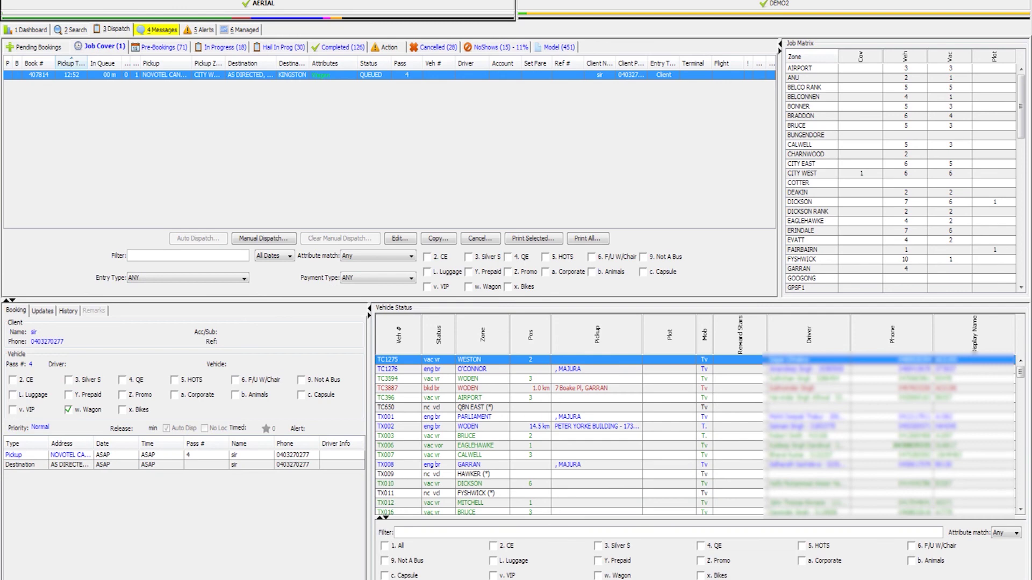